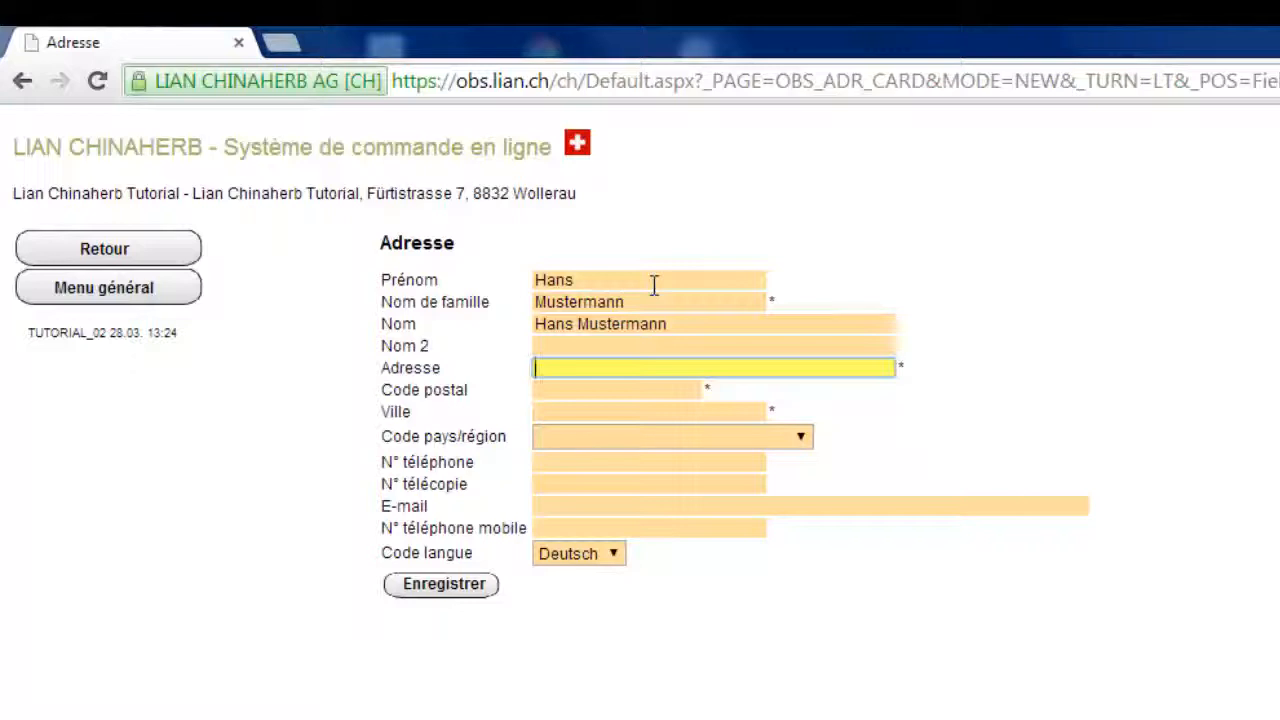
# Fill in the new patient's street address, postal code and city in the address form.
pyautogui.write('Musterstras')
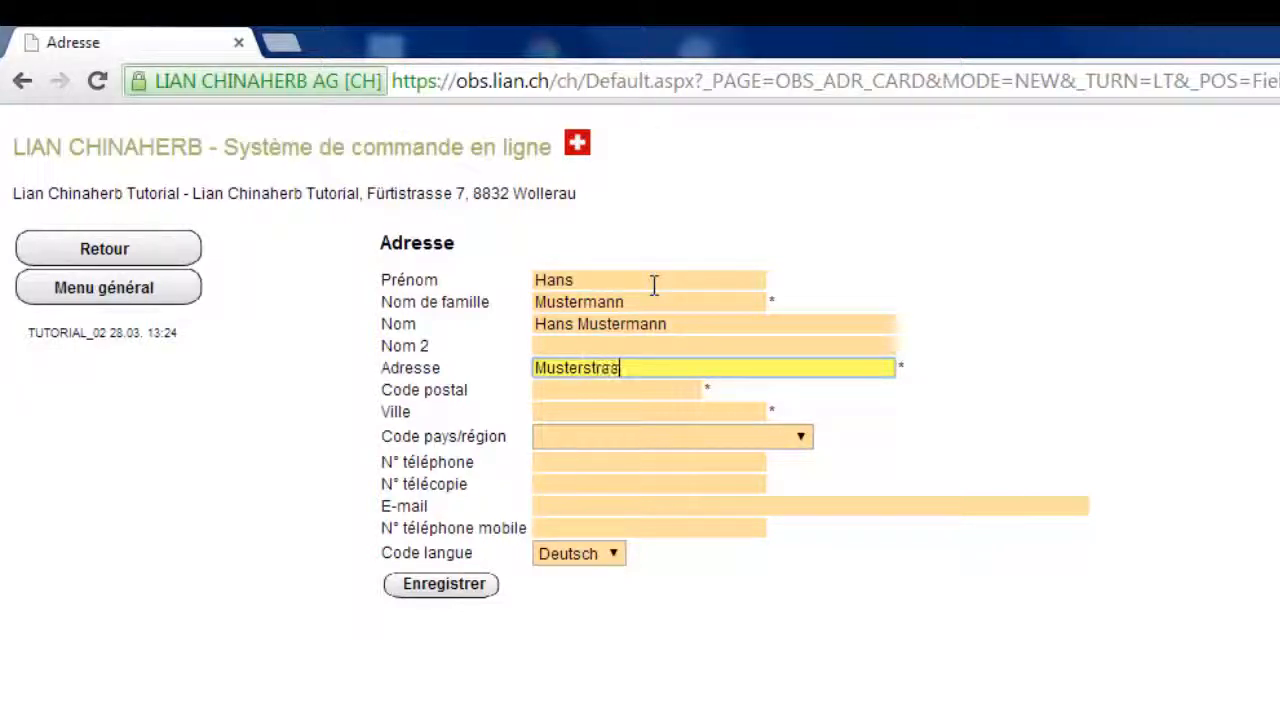
pyautogui.write('se 10')
pyautogui.press('Tab')
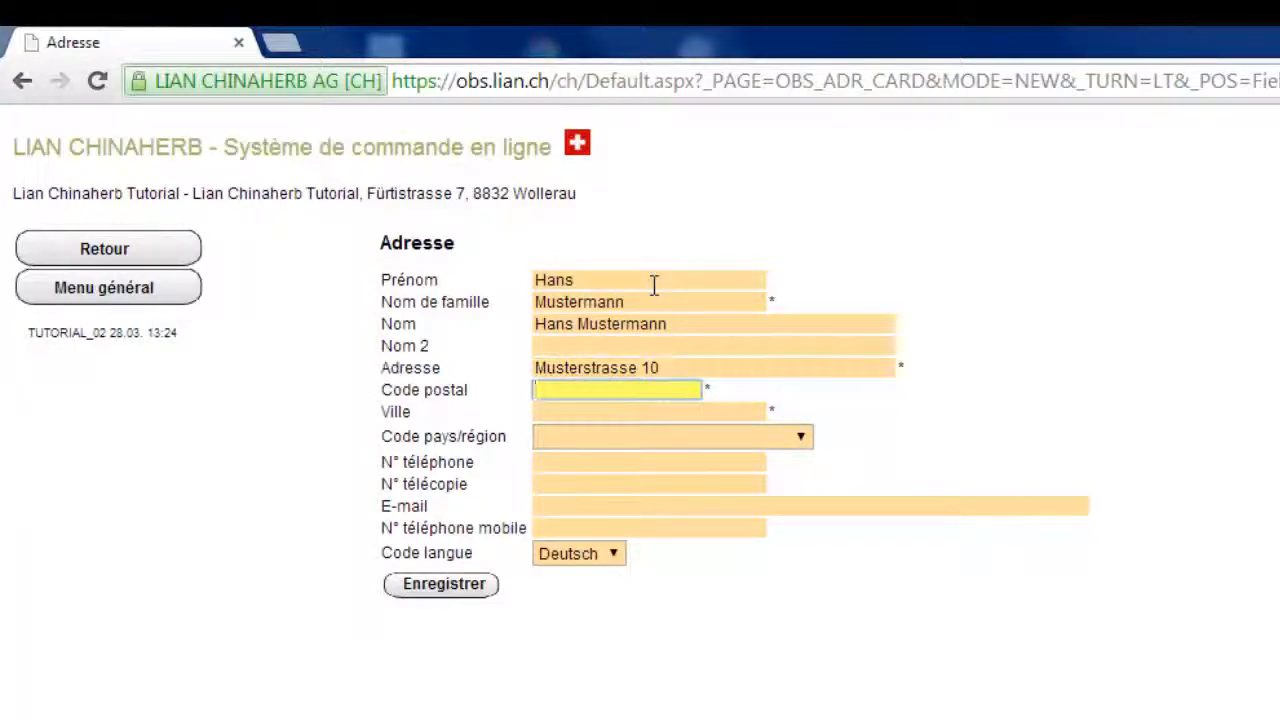
pyautogui.write('1200')
pyautogui.press('Tab')
pyautogui.write('G')
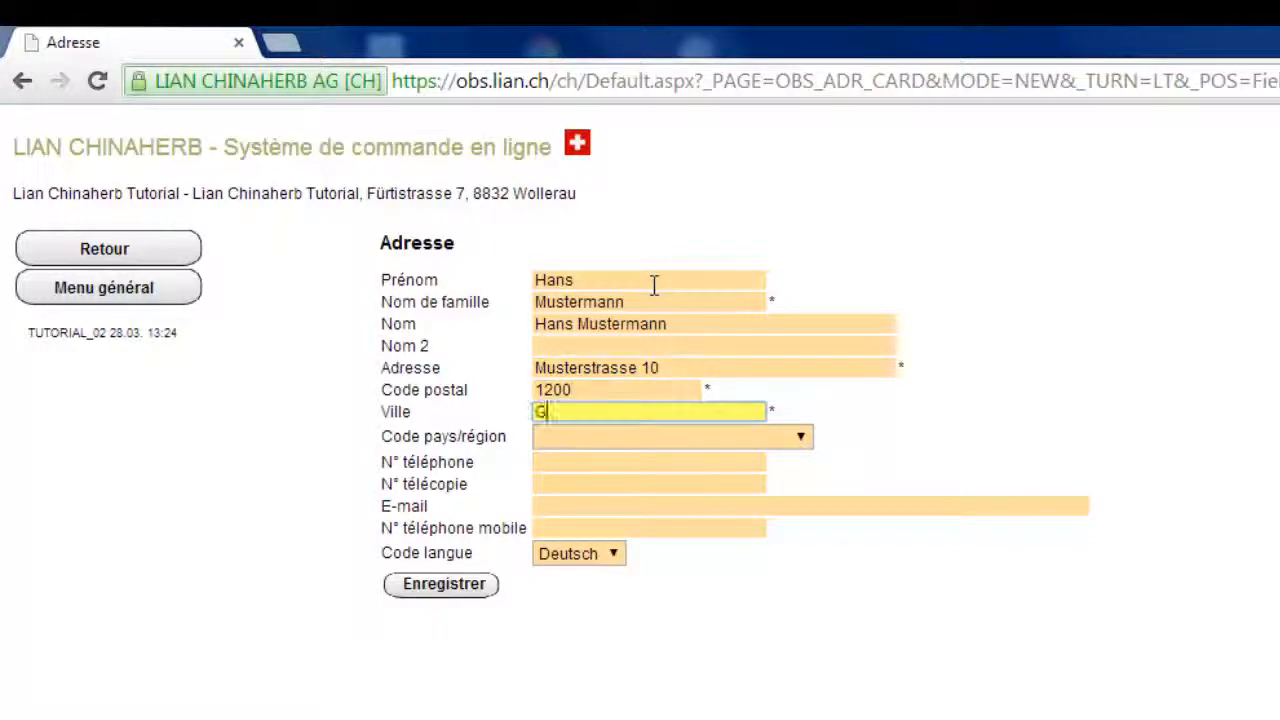
pyautogui.write('enève')
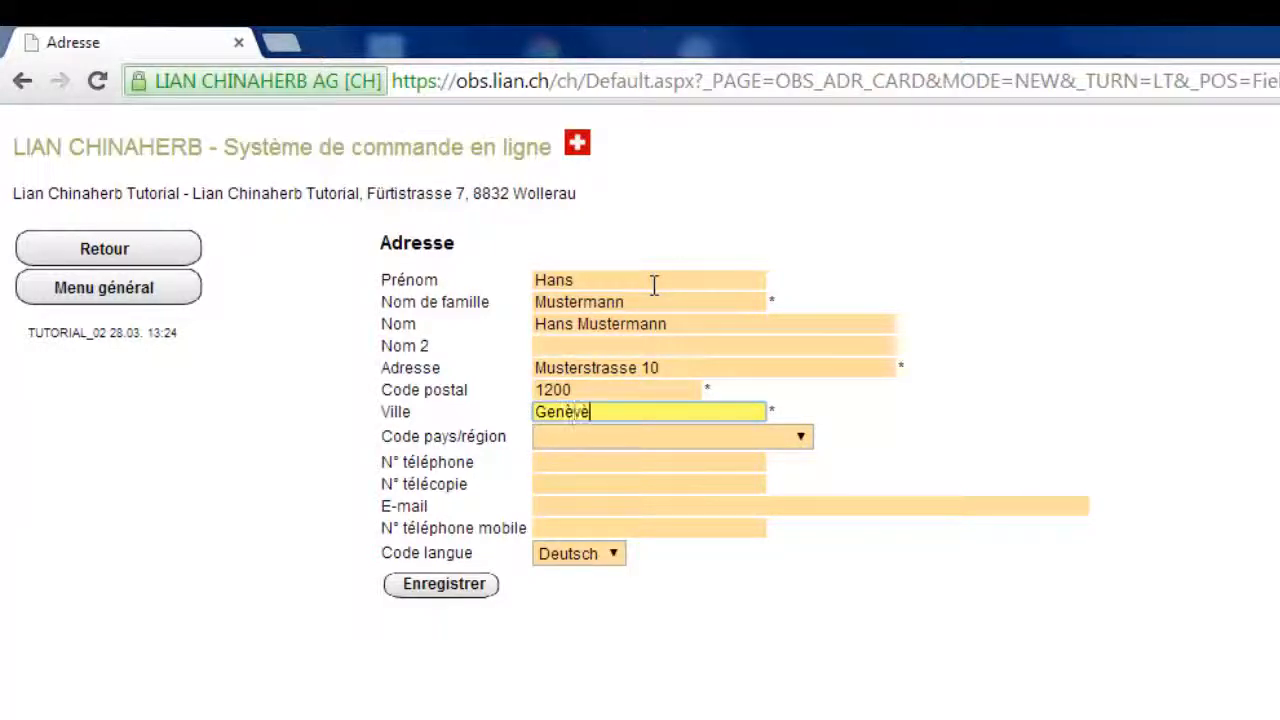
# Set the patient's language code to Francais and save the address record.
pyautogui.click(605, 556)
pyautogui.click(590, 616)
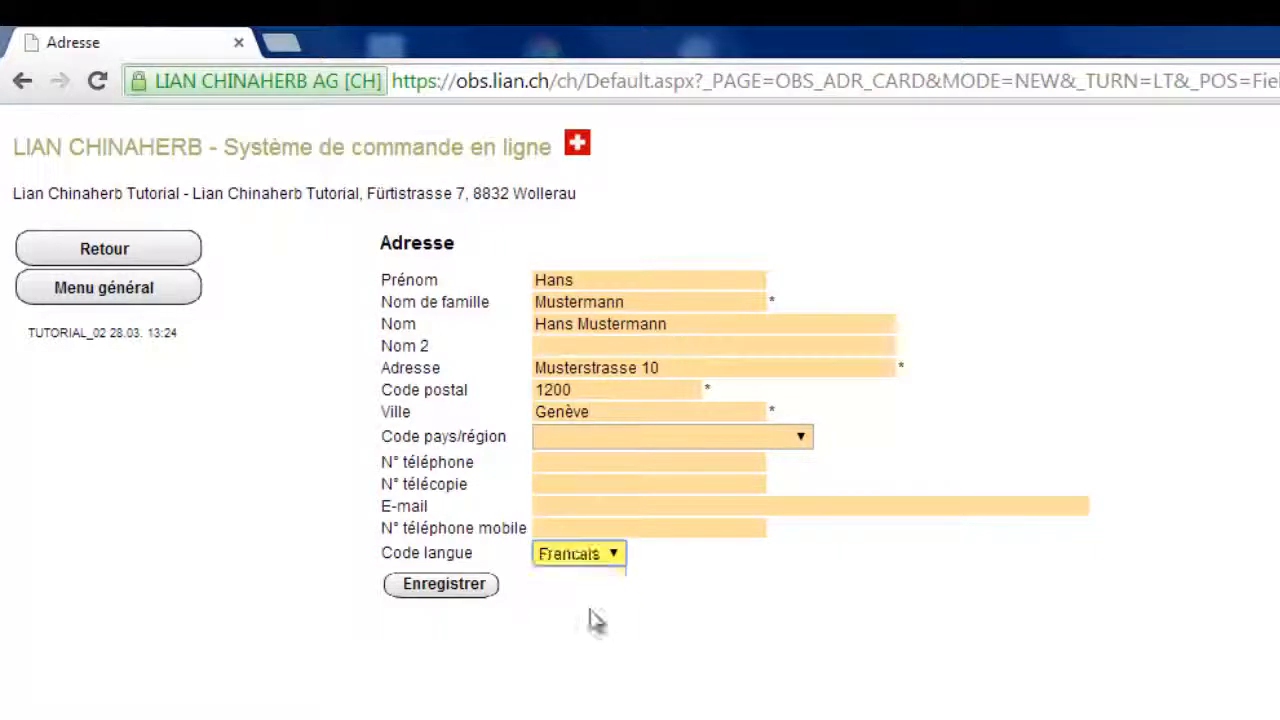
pyautogui.click(430, 585)
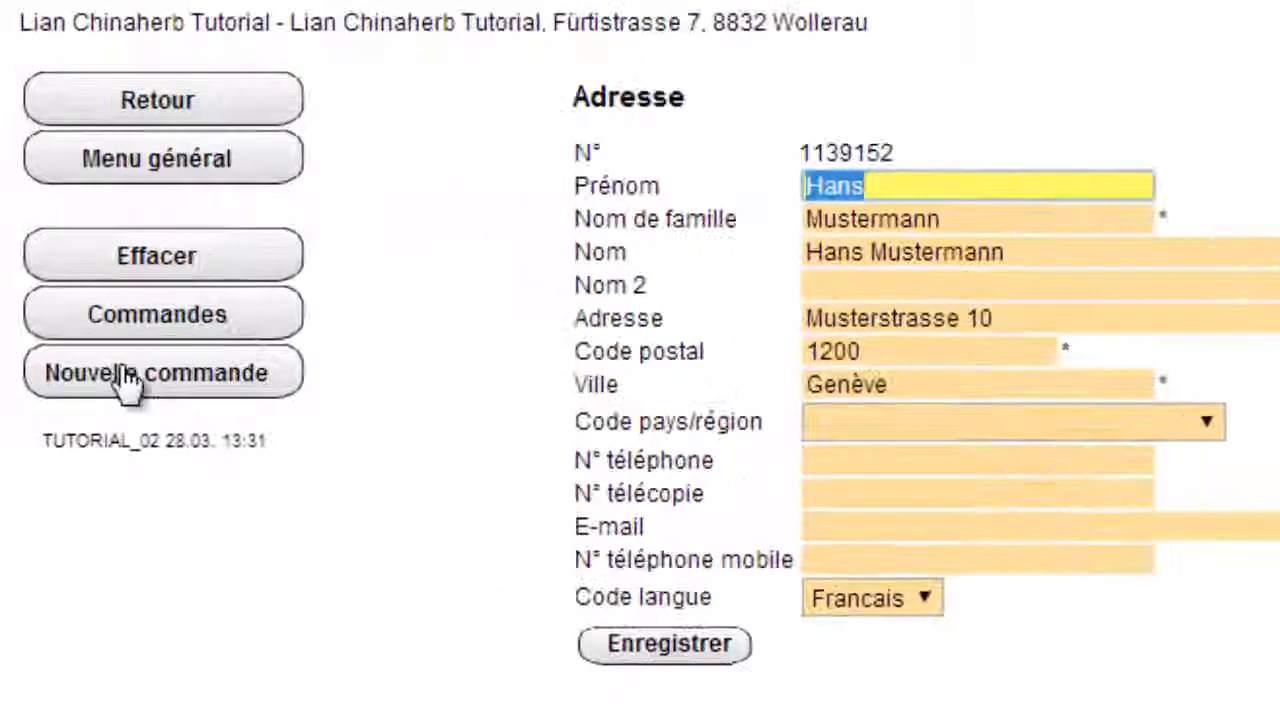
# Start a new order for the saved patient and add a granule prescription (Prescription de granulés) to it.
pyautogui.click(122, 385)
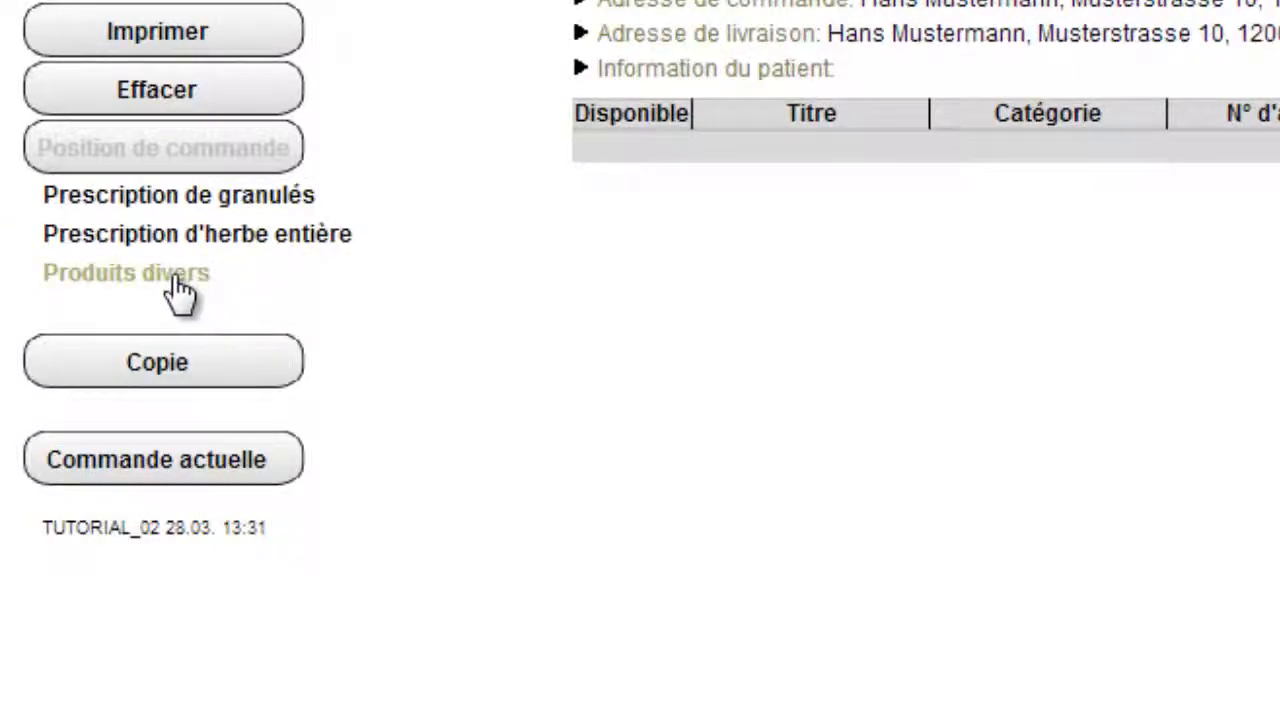
pyautogui.click(198, 200)
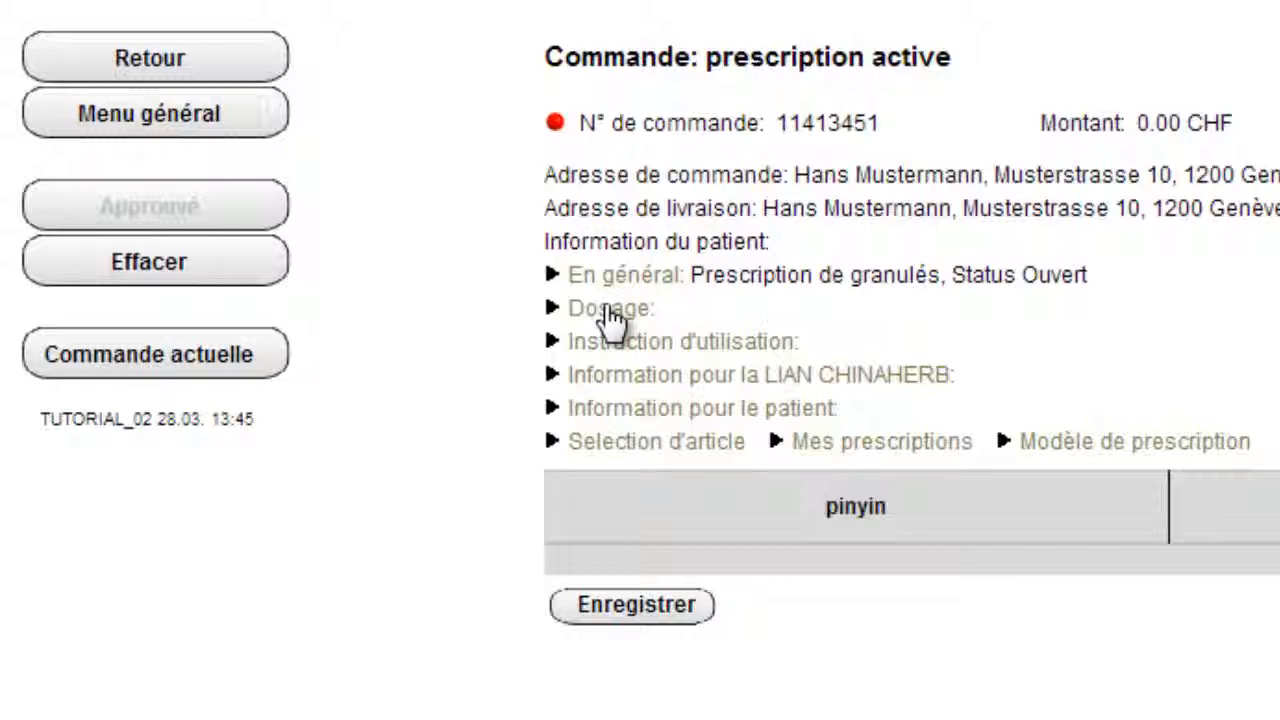
# In the prescription's dosage section, set the granule dosage to 3 g and the number of doses per day to 3.
pyautogui.click(610, 310)
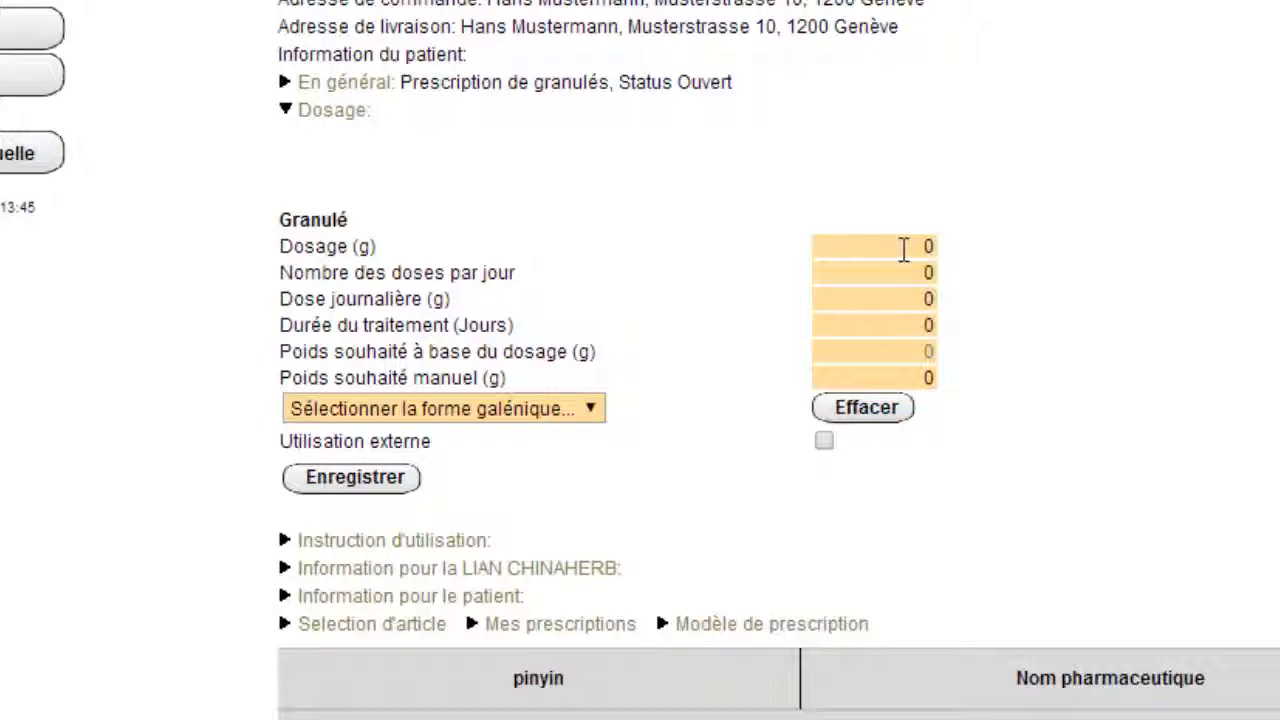
pyautogui.click(902, 245)
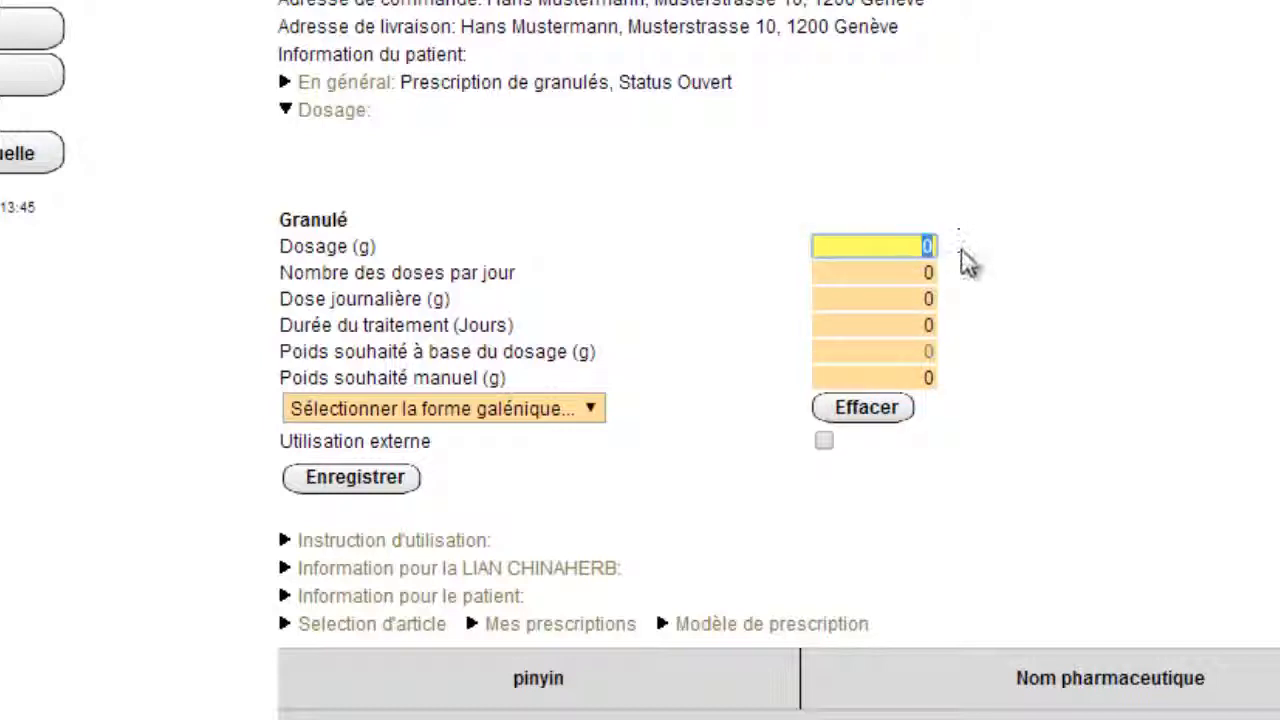
pyautogui.write('3')
pyautogui.press('Tab')
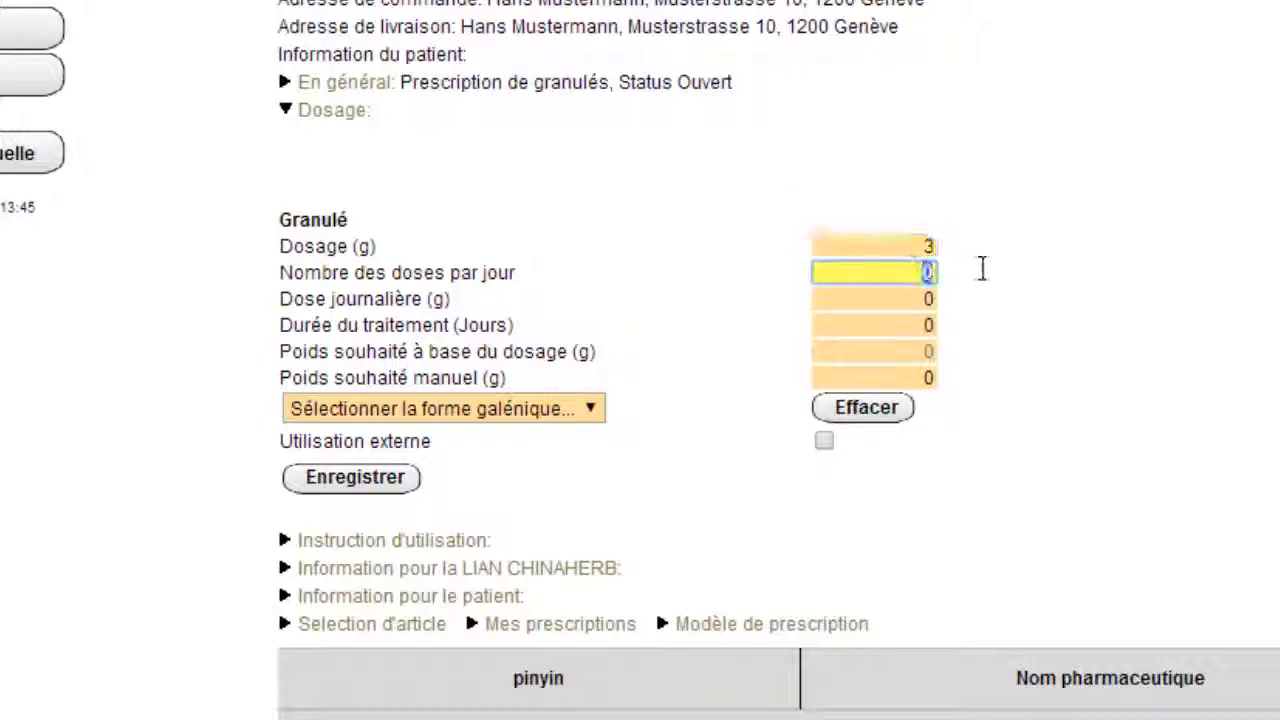
pyautogui.write('3')
pyautogui.click(914, 298)
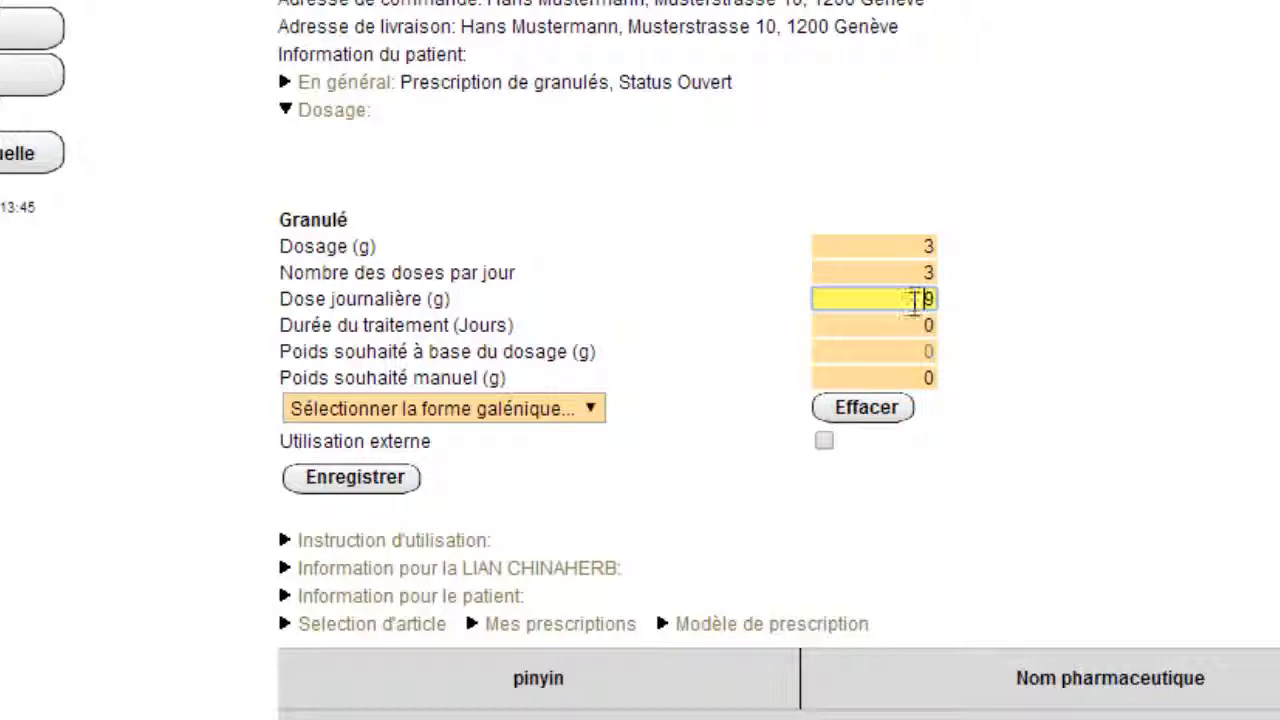
pyautogui.doubleClick(922, 298)
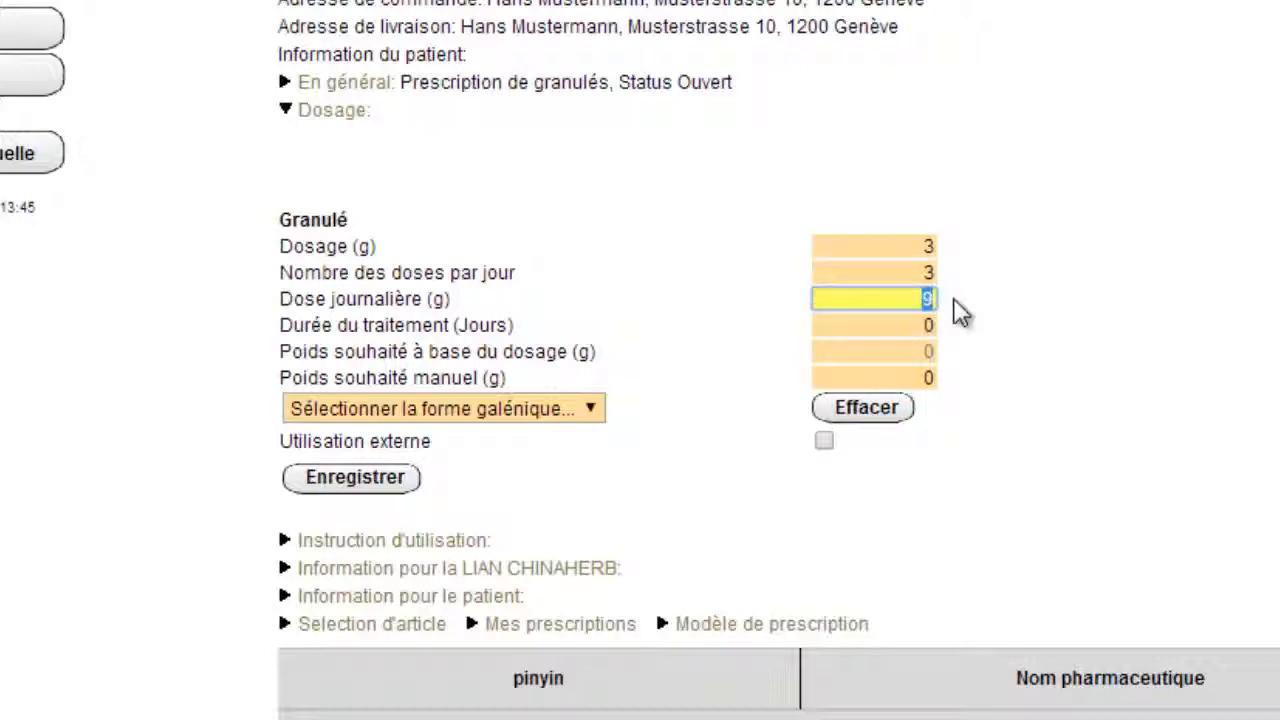
# Set the manual desired weight to 150 g and save the dosage with no galenic form chosen.
pyautogui.click(912, 326)
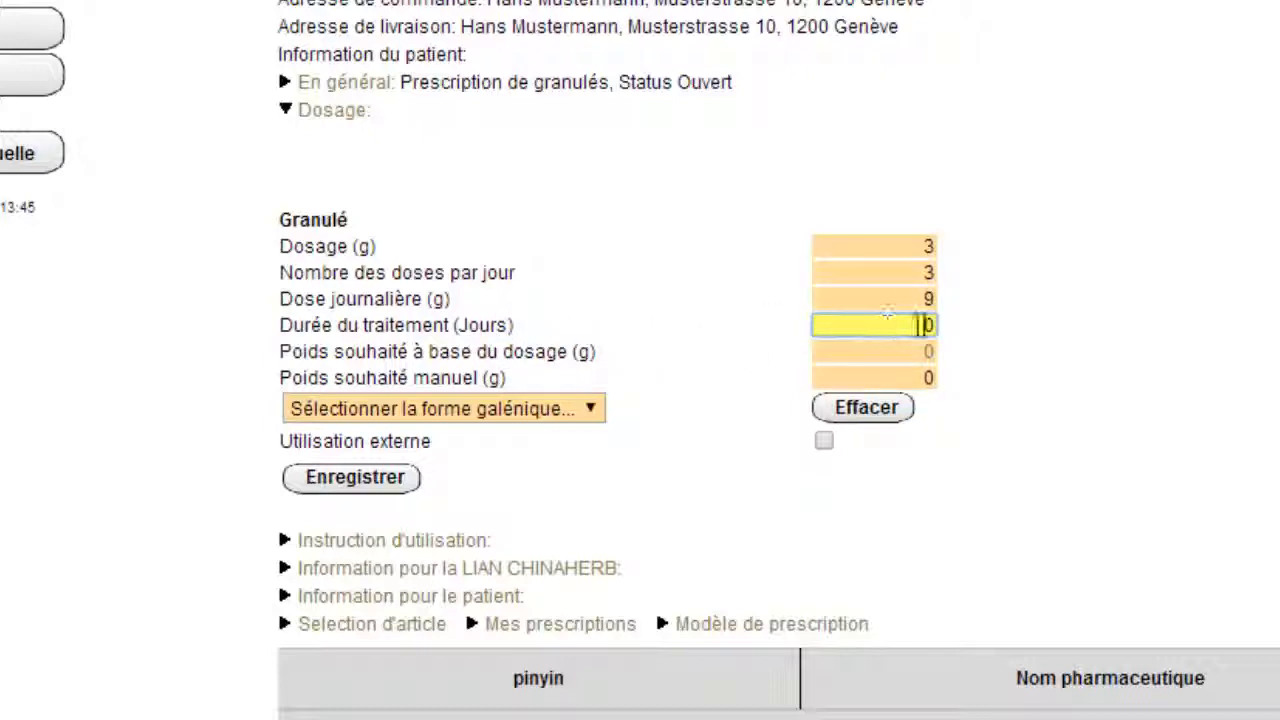
pyautogui.click(916, 377)
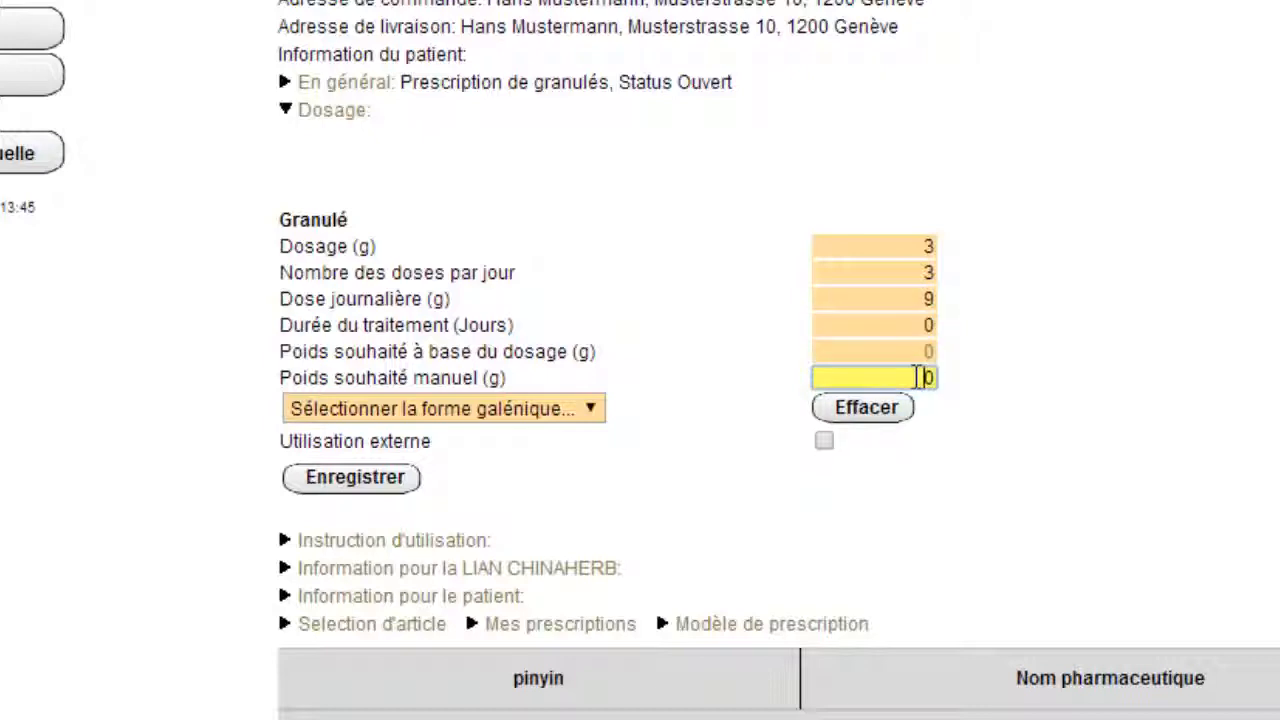
pyautogui.doubleClick(916, 377)
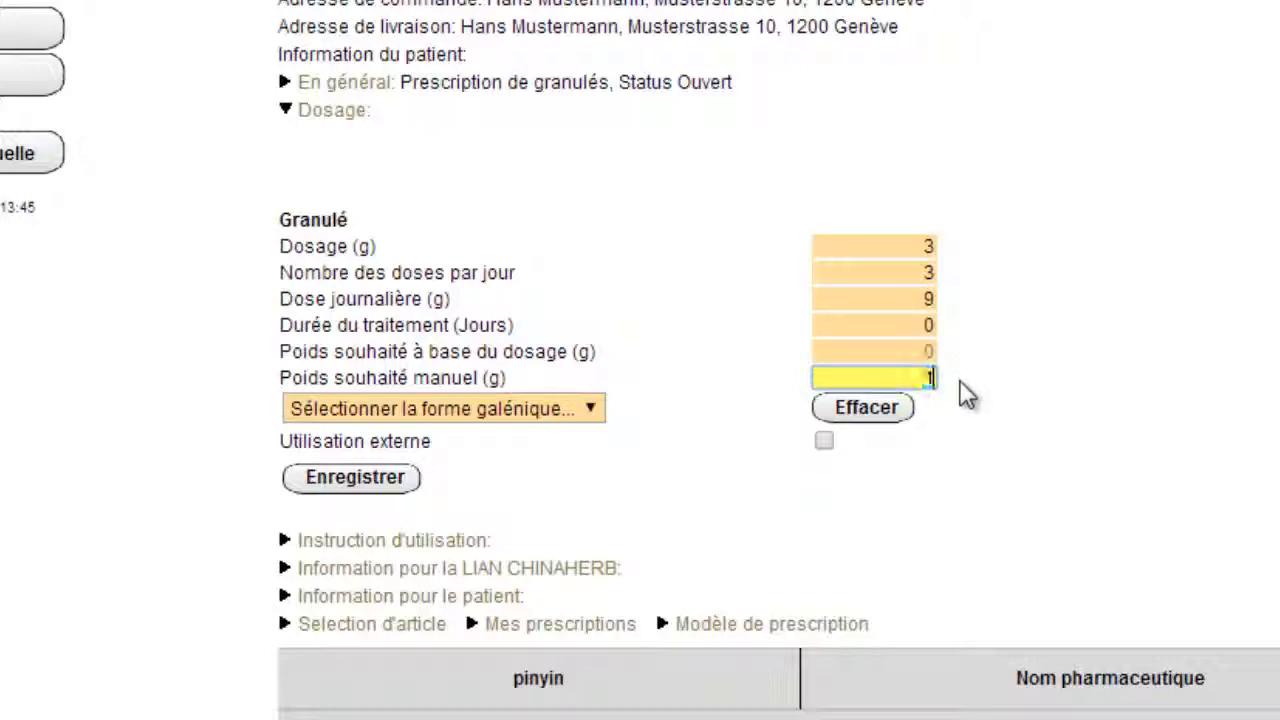
pyautogui.write('150')
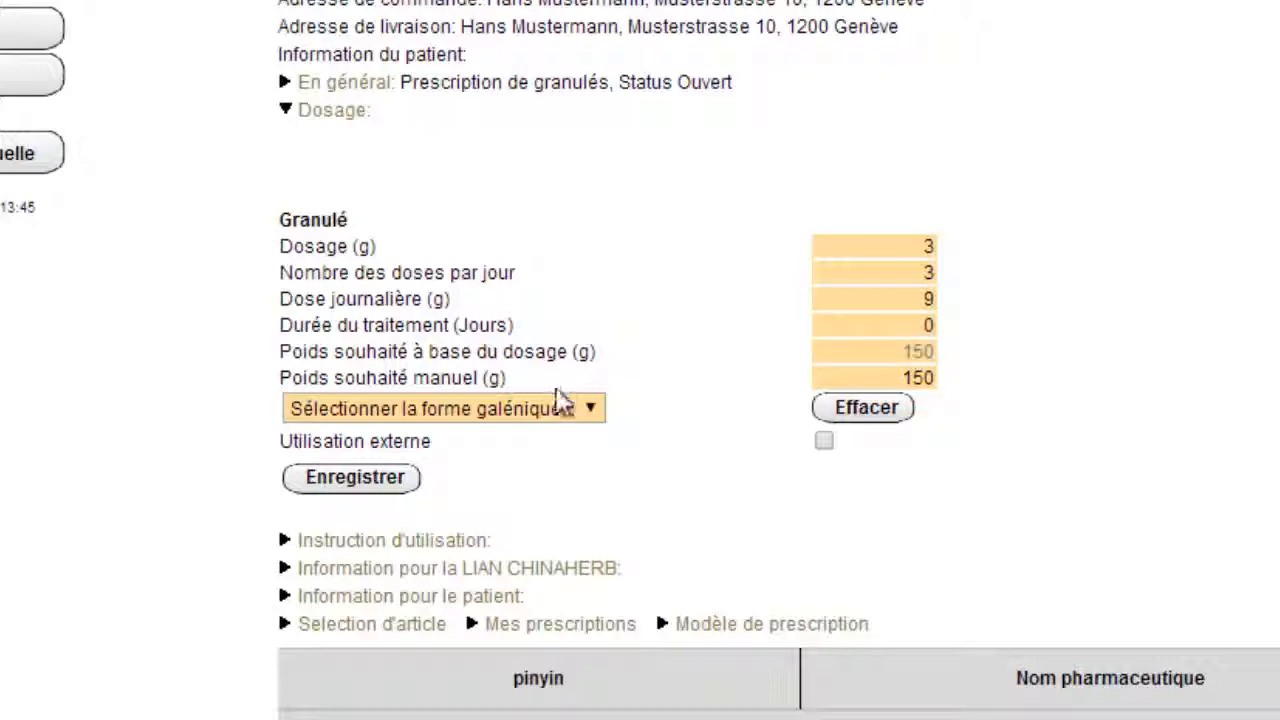
pyautogui.click(553, 418)
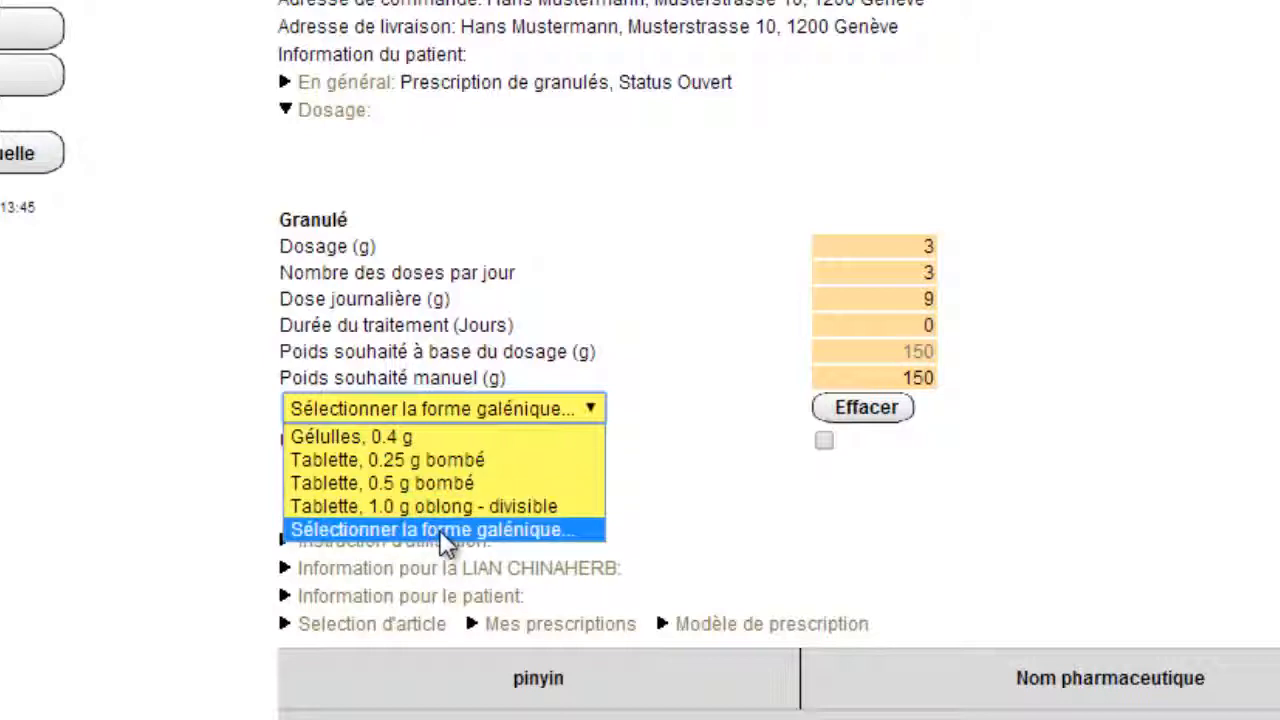
pyautogui.click(442, 533)
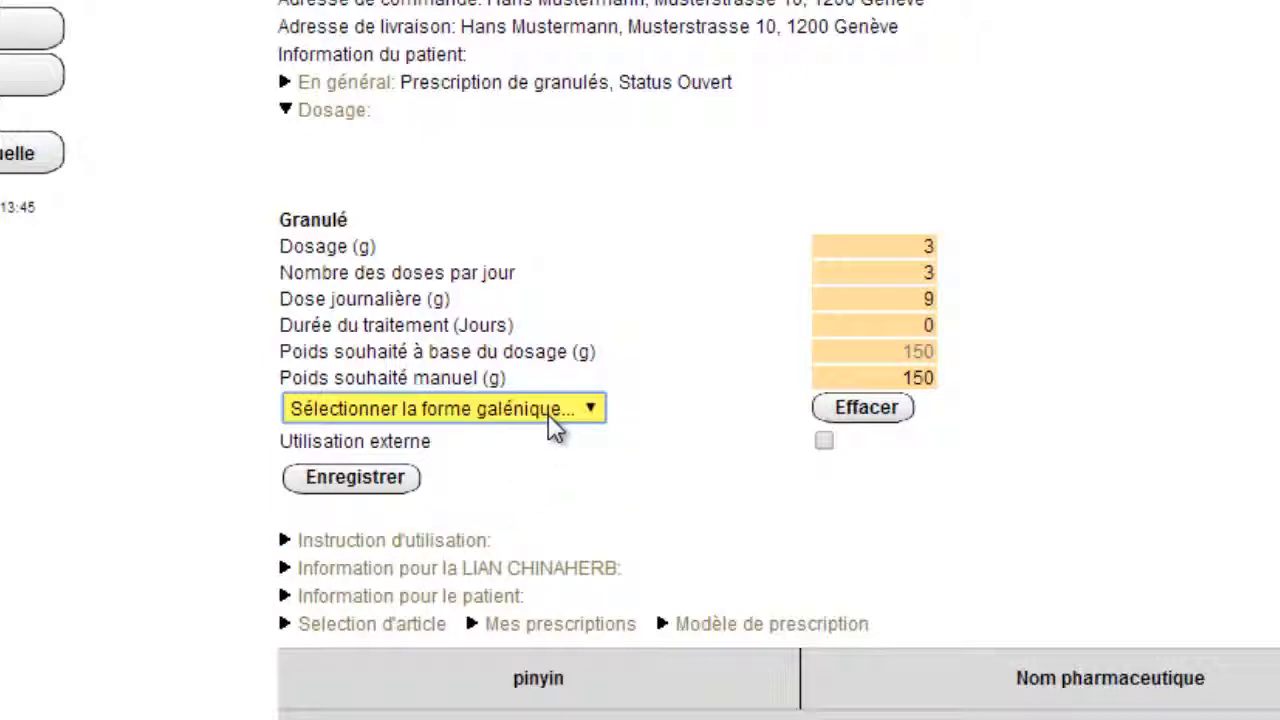
pyautogui.click(373, 482)
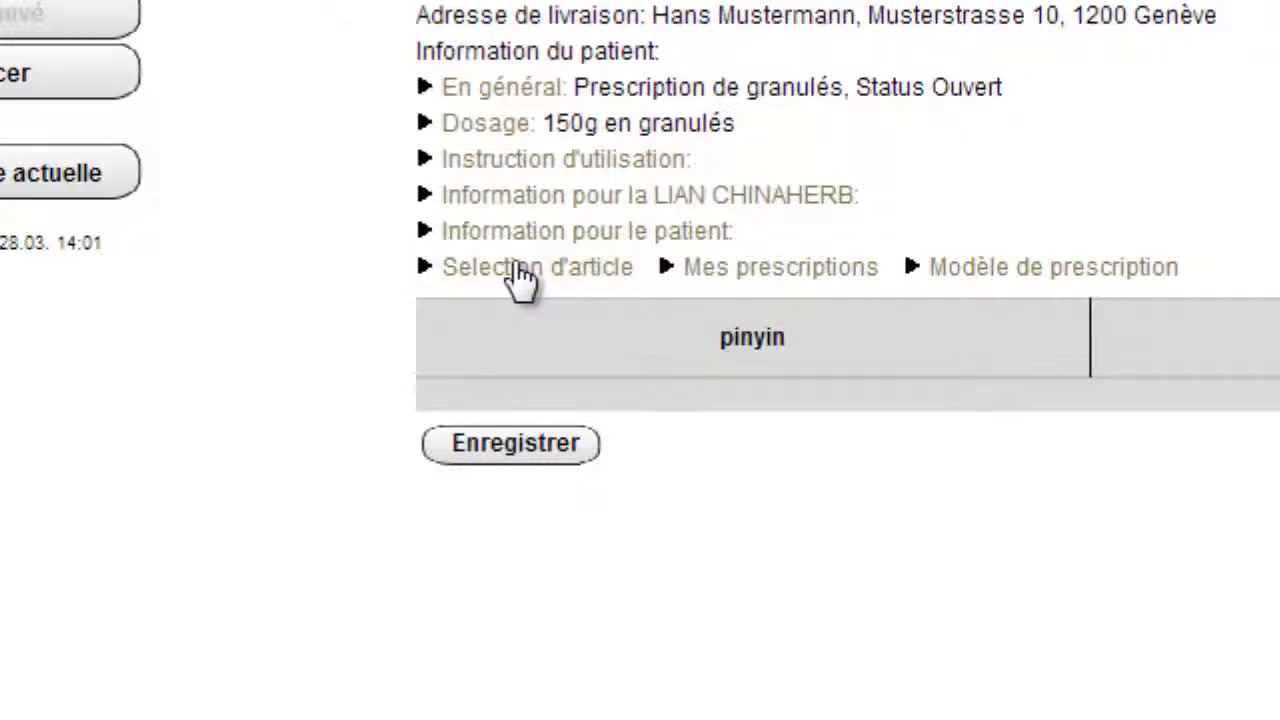
# Search the article selection by pinyin for "gan cao" and add gan cao (Glycyrrhizae Rx et Rh) to the prescription.
pyautogui.click(520, 268)
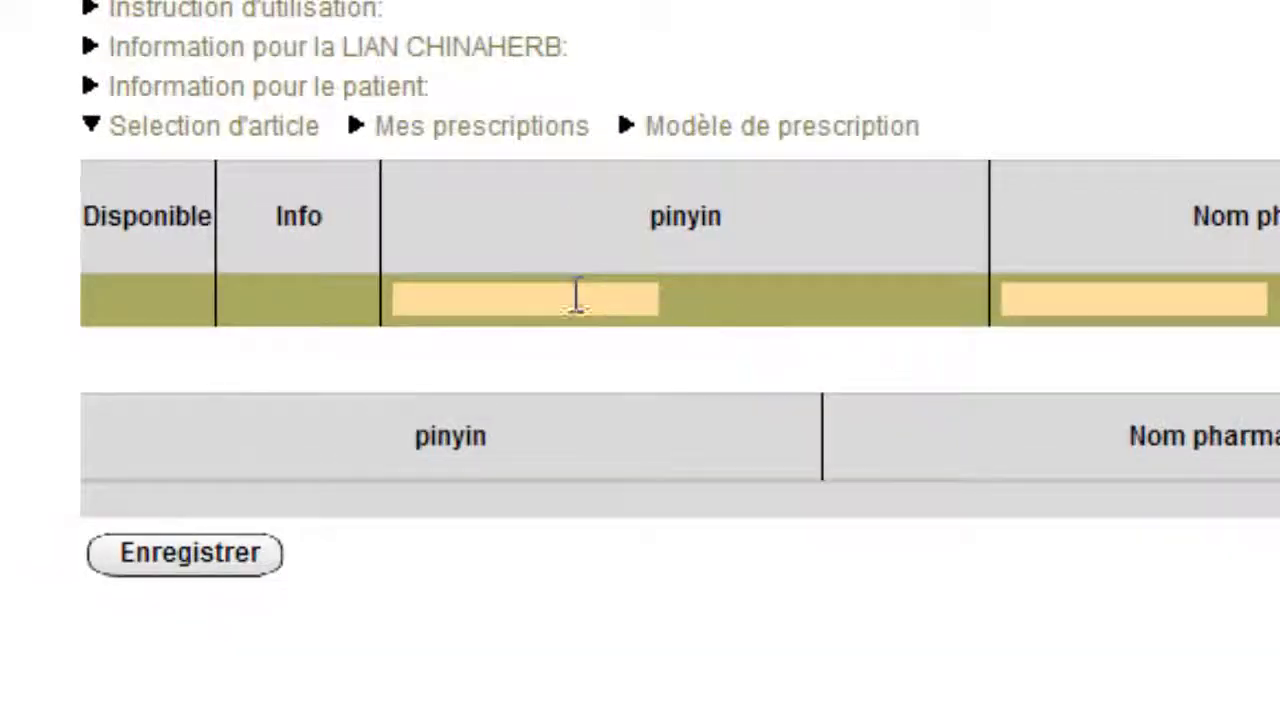
pyautogui.click(561, 299)
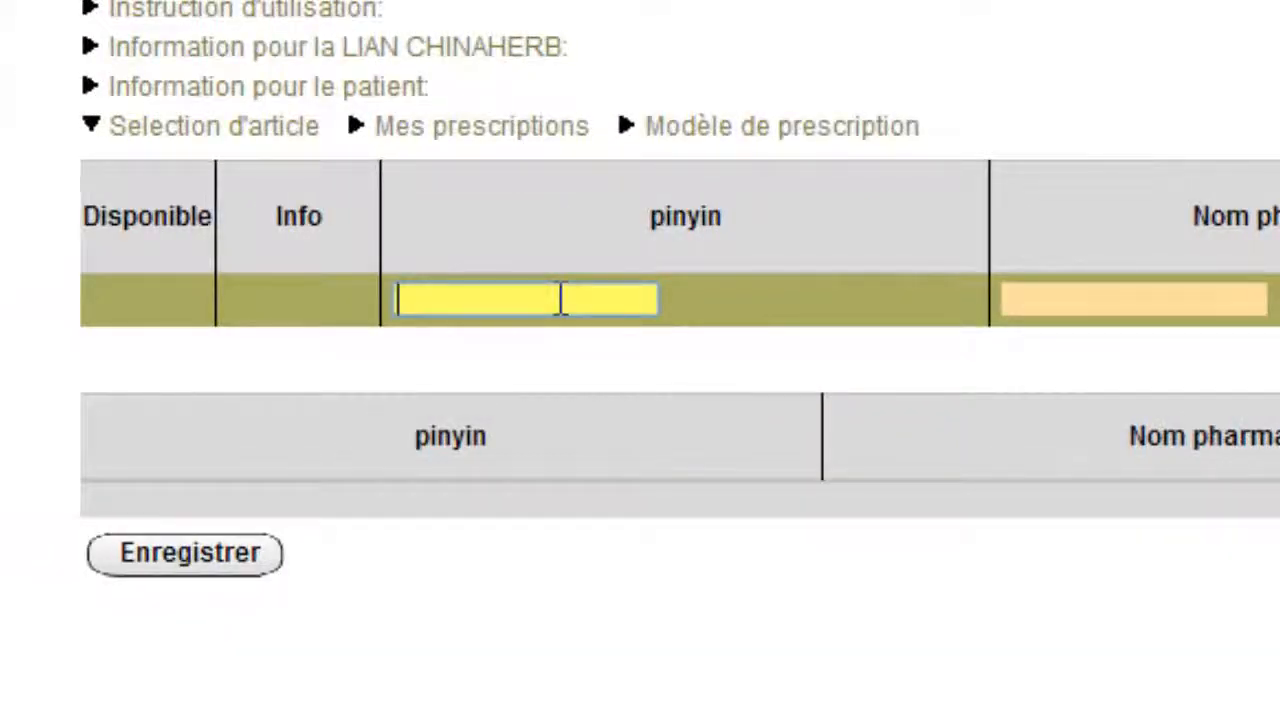
pyautogui.write('gan cao')
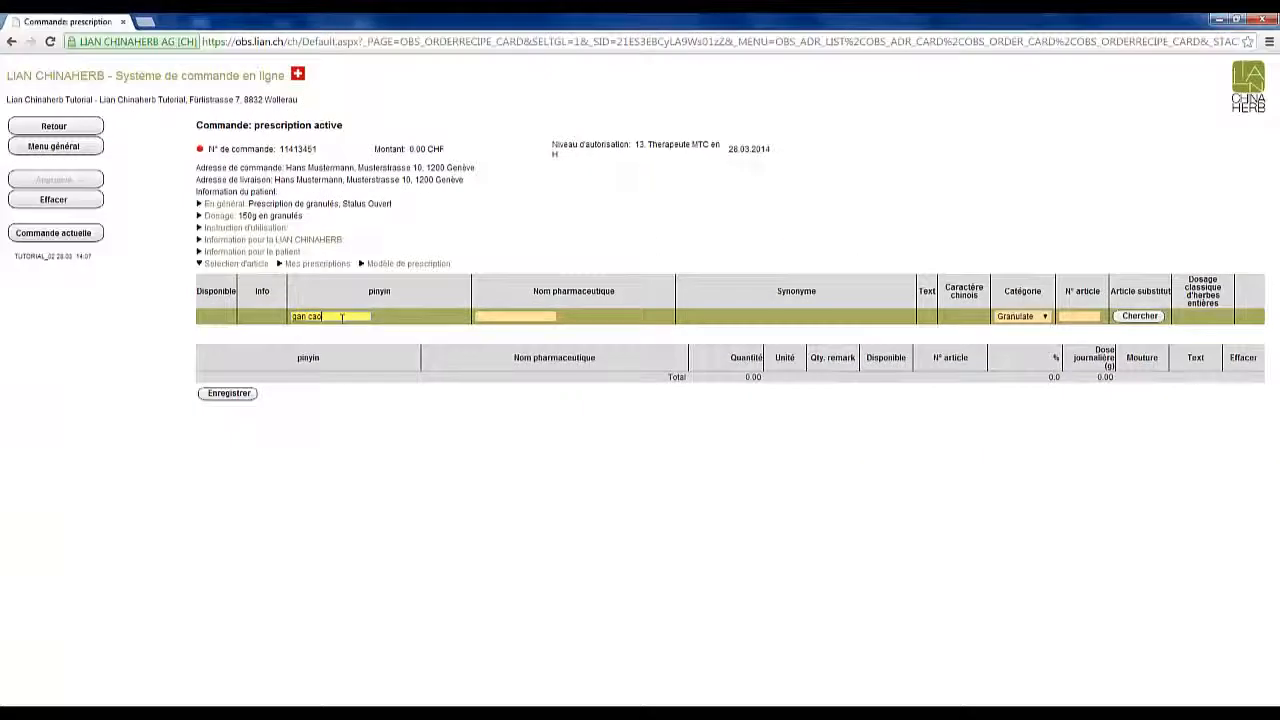
pyautogui.press('Return')
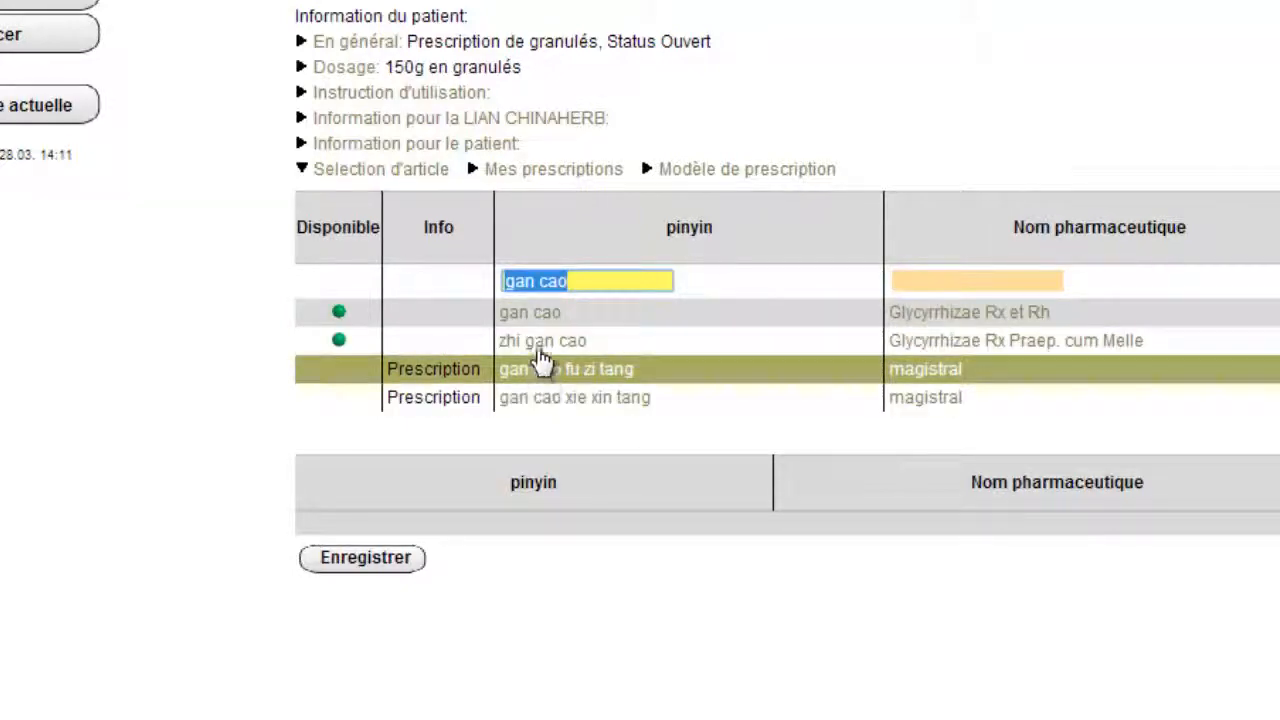
pyautogui.click(537, 318)
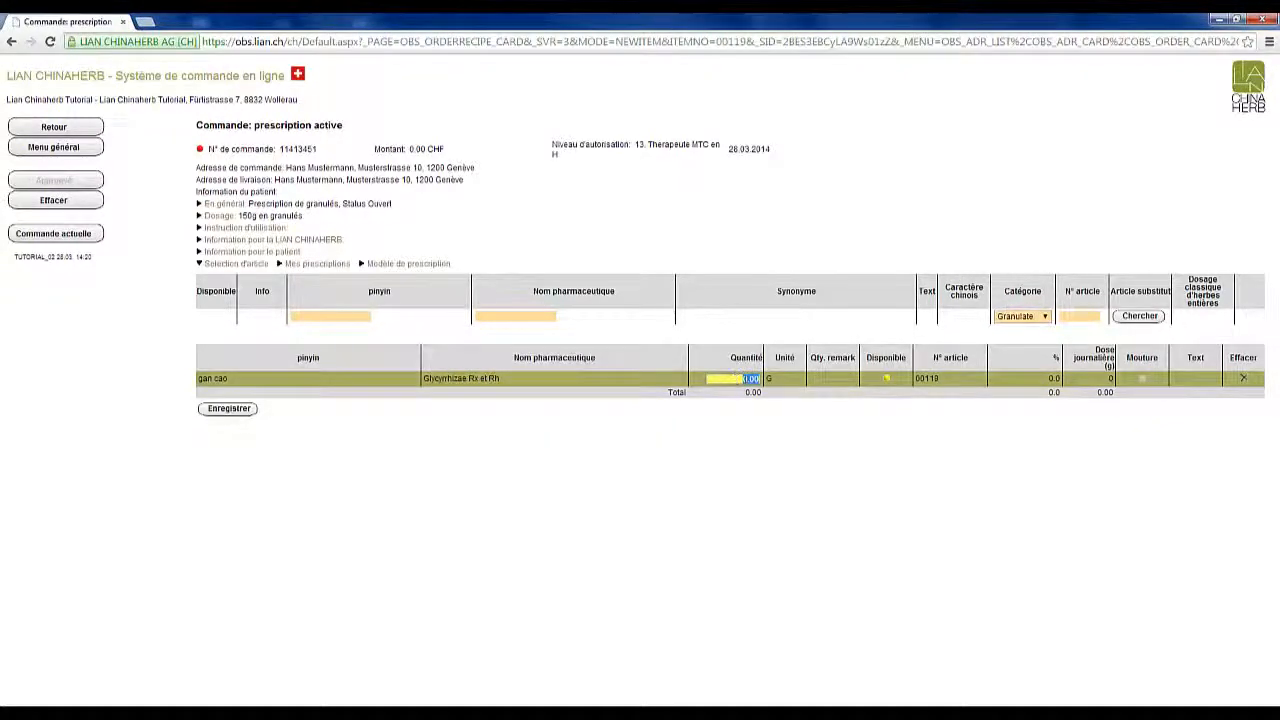
# Set the quantity of gan cao in the prescription to 5 g.
pyautogui.click(737, 378)
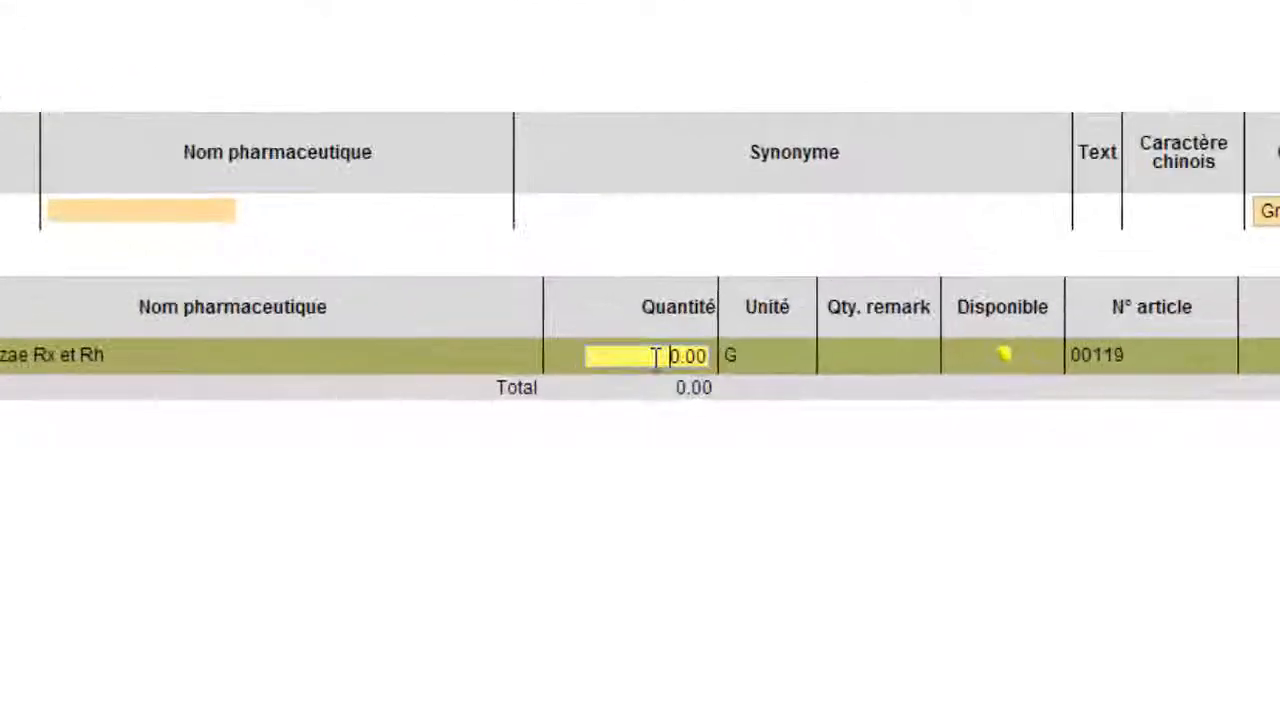
pyautogui.moveTo(669, 356); pyautogui.dragTo(803, 357)
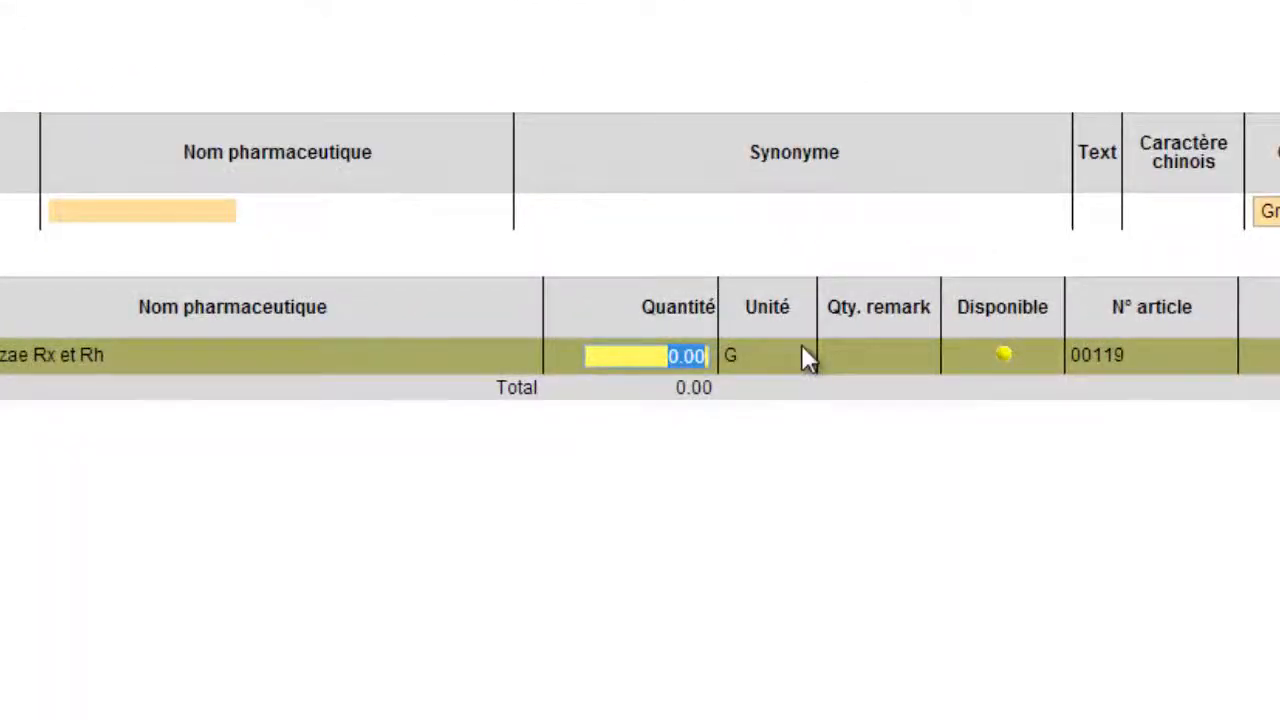
pyautogui.write('5')
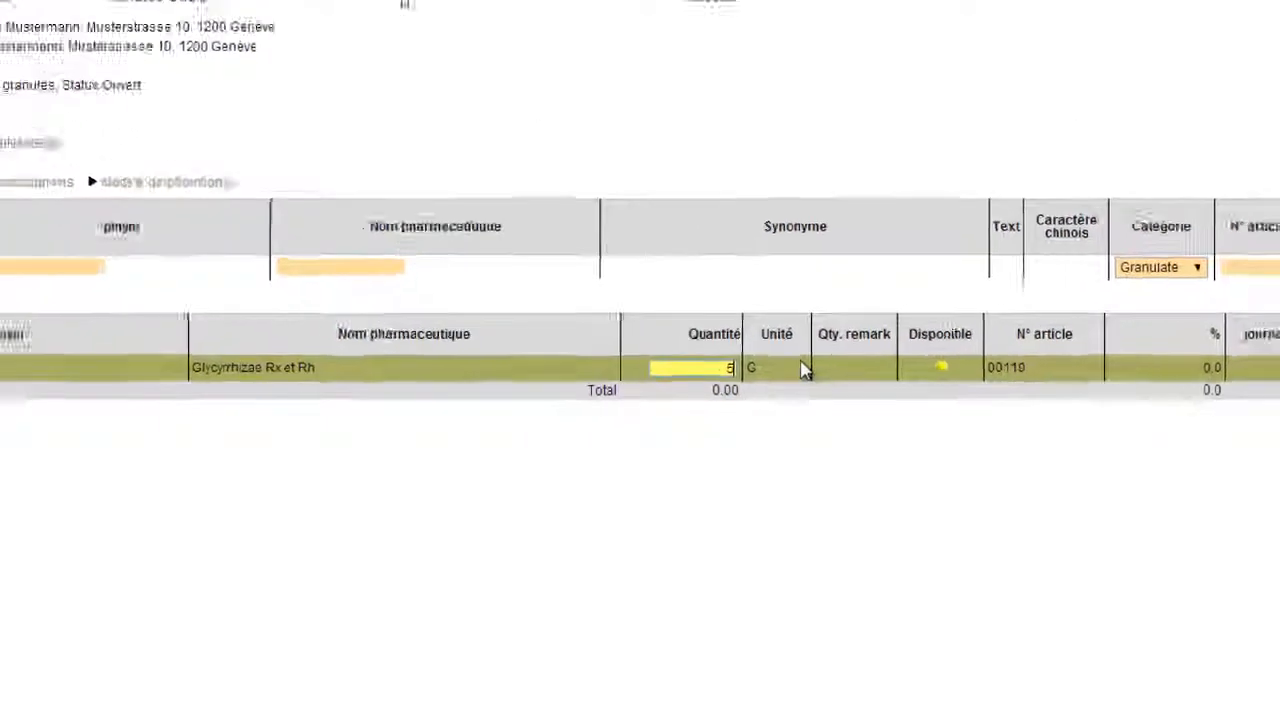
pyautogui.press('Return')
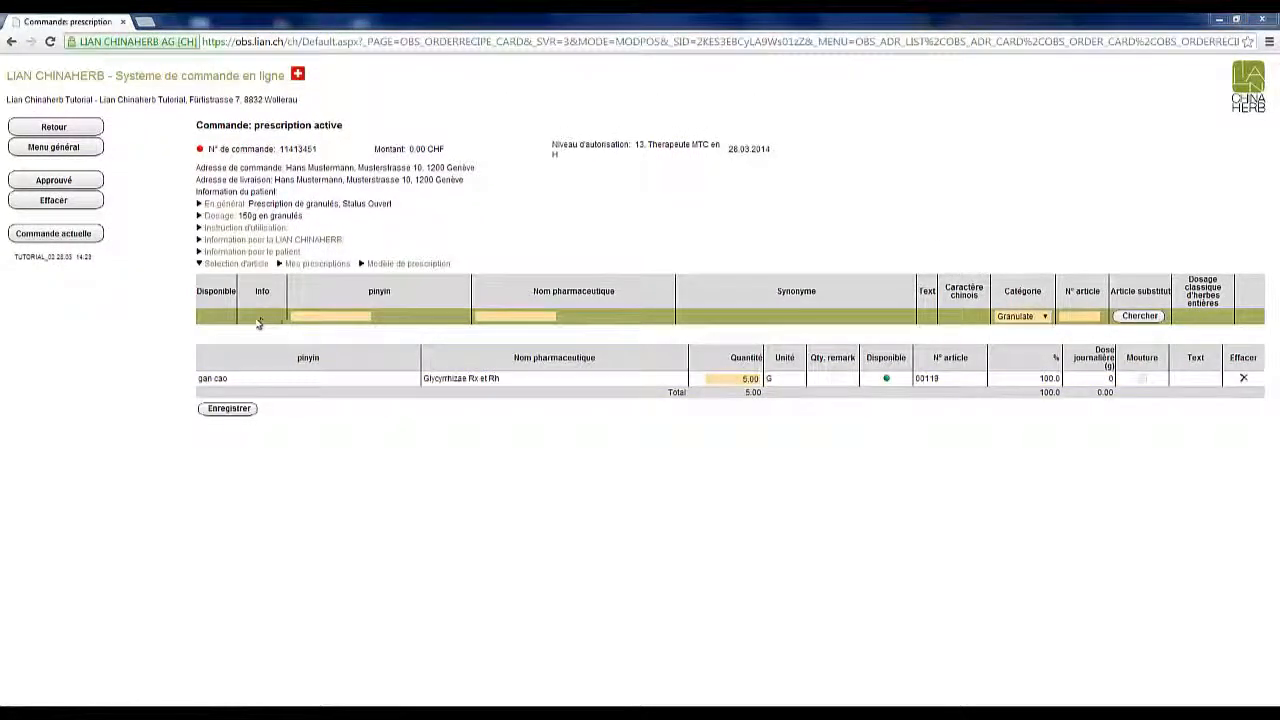
# Search by pinyin for "ren" and add ren shen (Ginseng Rx et Rh) to the prescription with a quantity of 10 g.
pyautogui.click(316, 316)
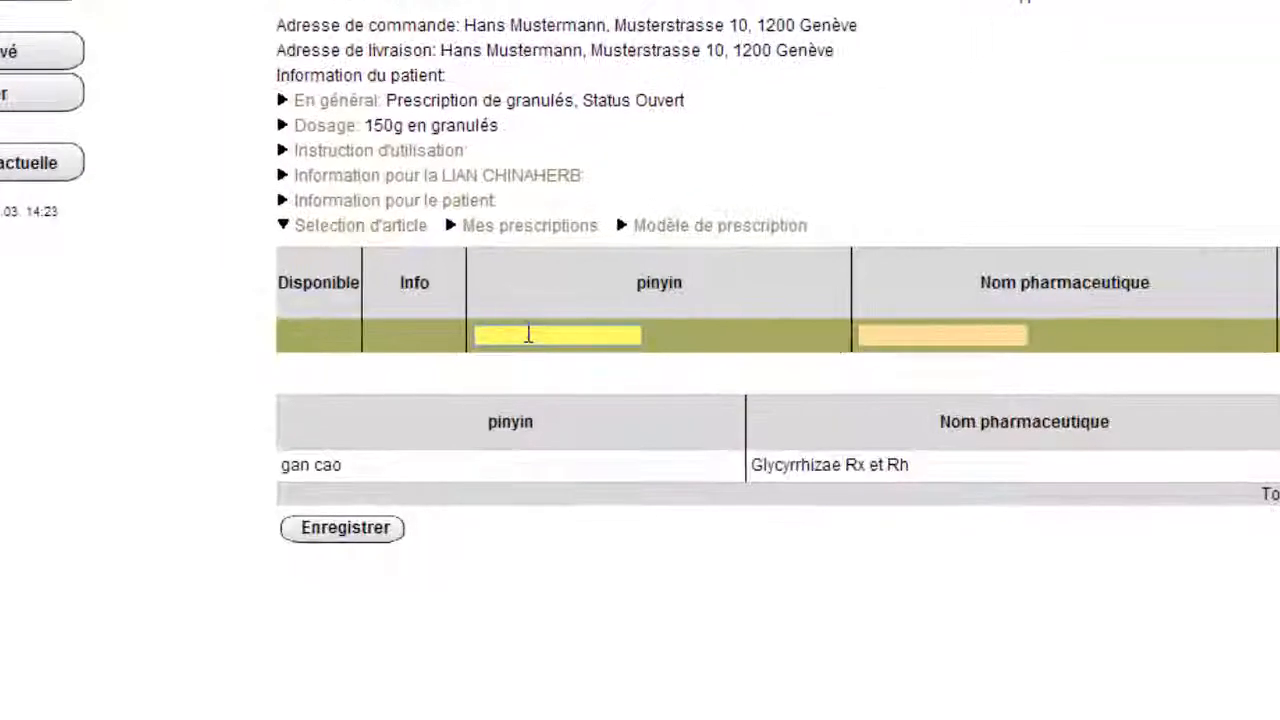
pyautogui.write('ren')
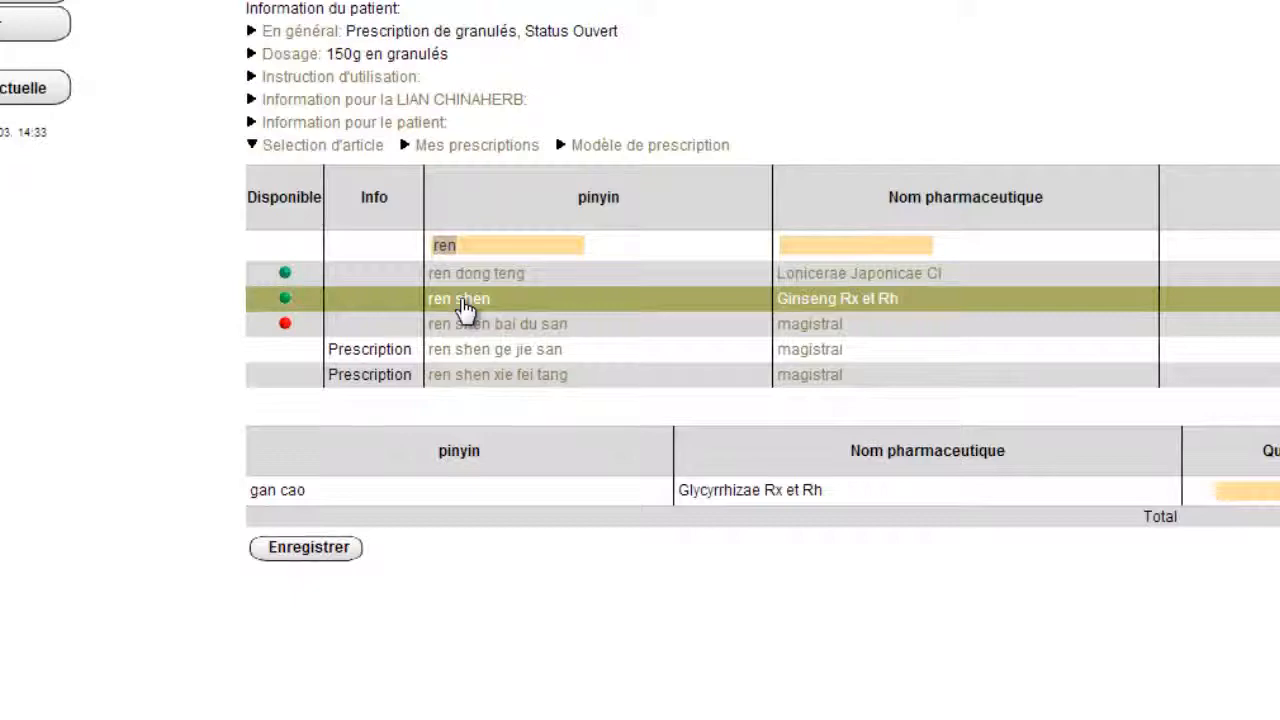
pyautogui.click(463, 302)
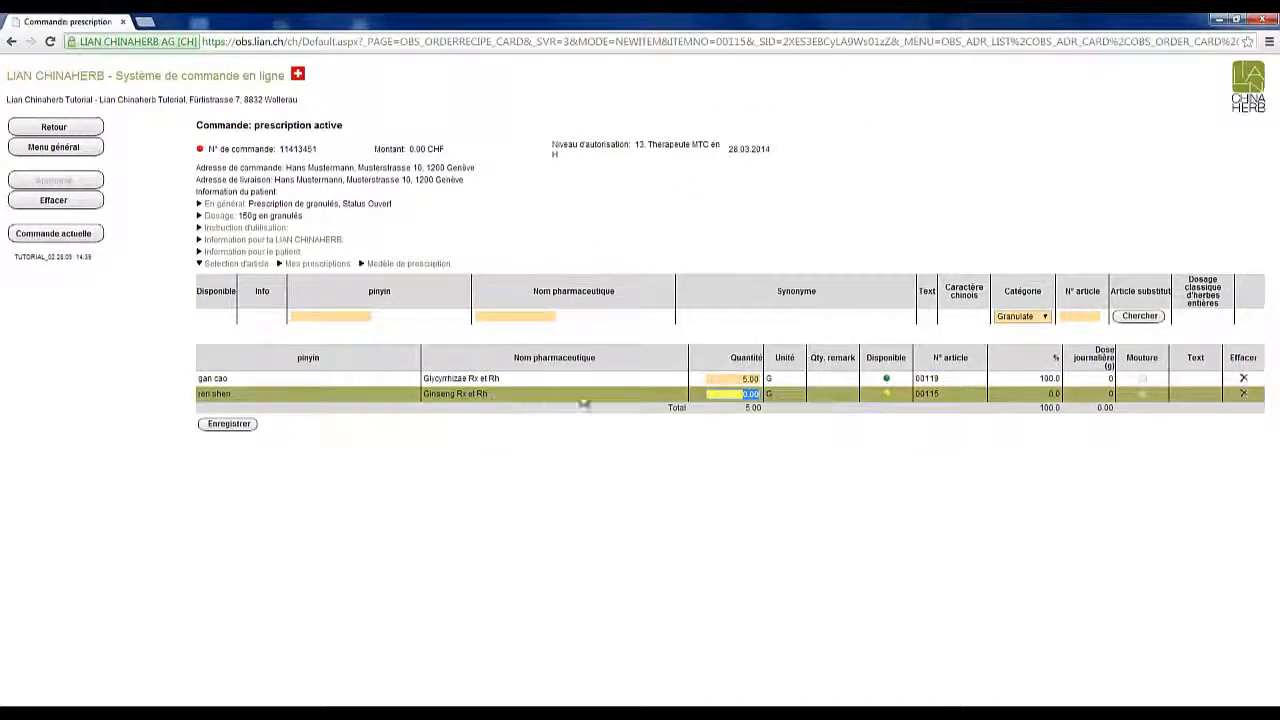
pyautogui.write('10')
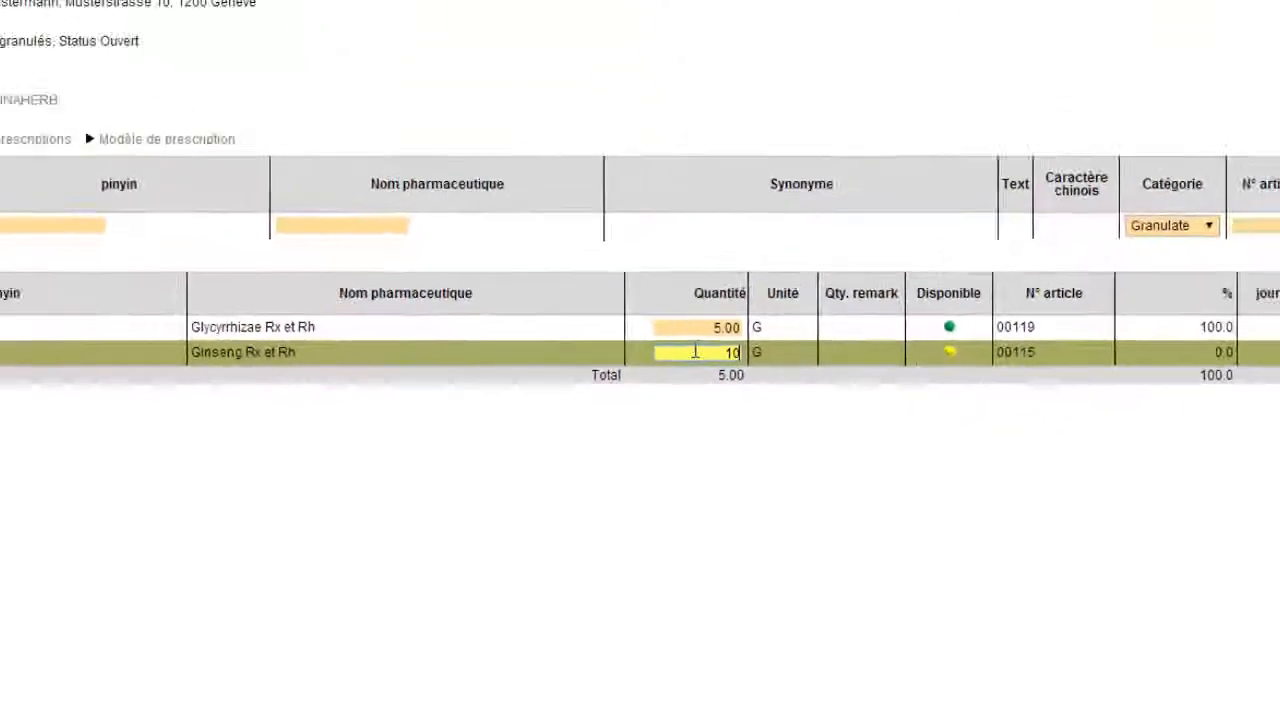
pyautogui.press('Return')
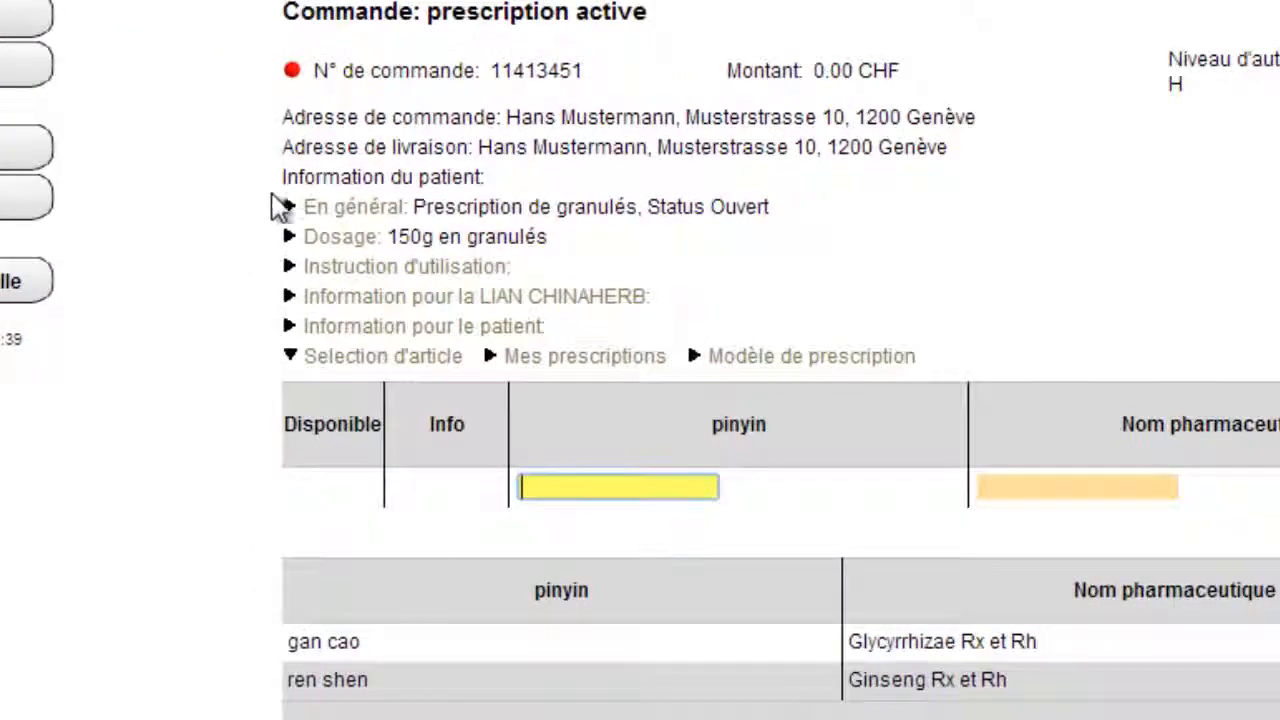
# Save "Allergie" as the prescription's designation in its general information and approve the prescription.
pyautogui.click(354, 212)
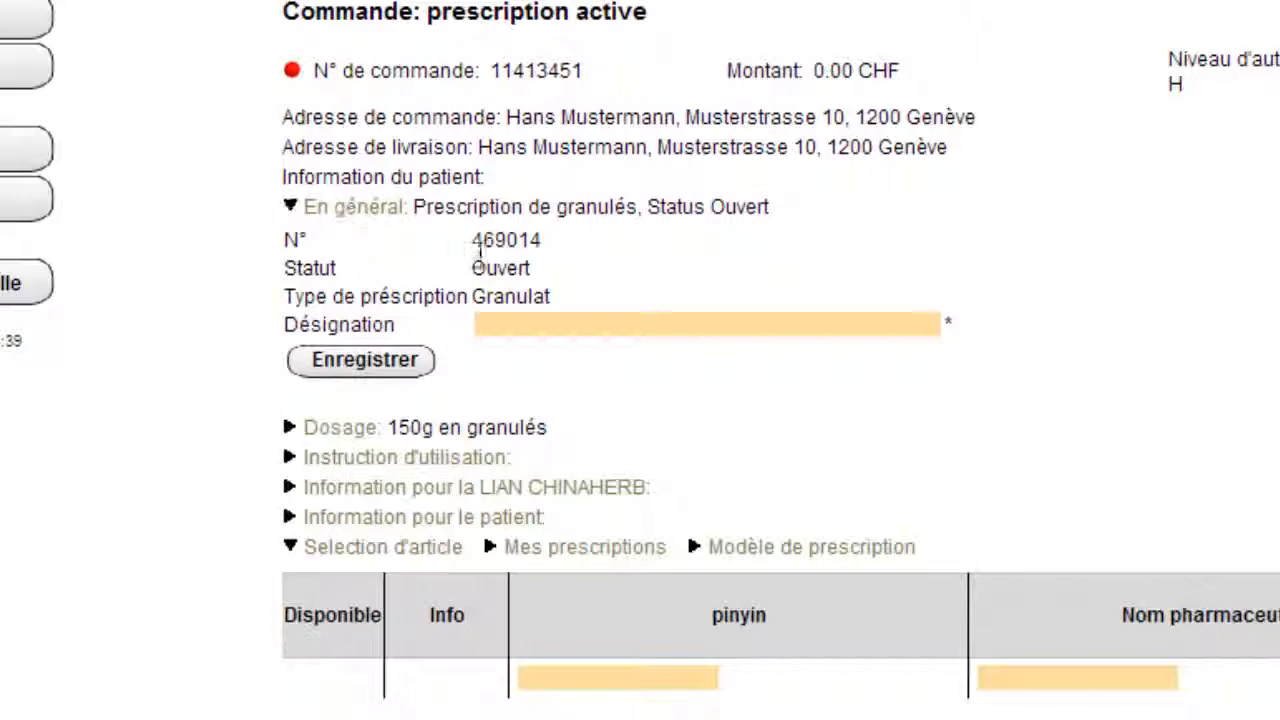
pyautogui.click(516, 322)
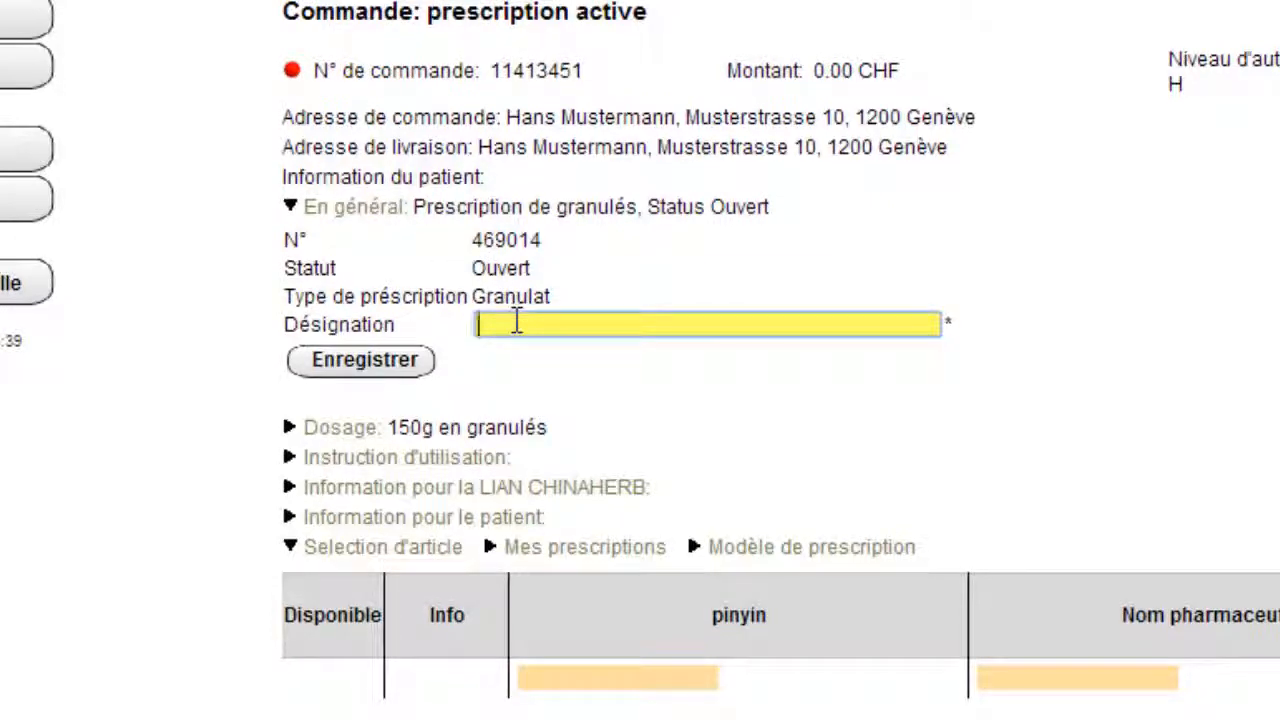
pyautogui.write('Allergie')
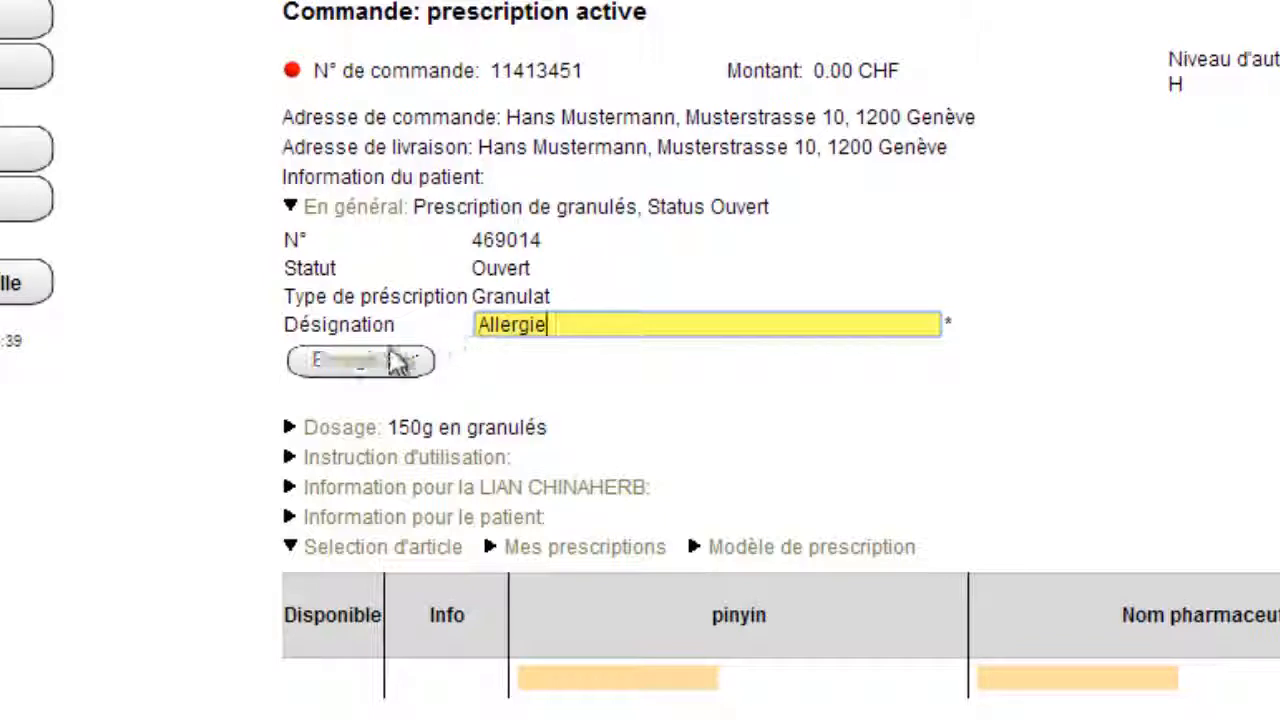
pyautogui.click(372, 370)
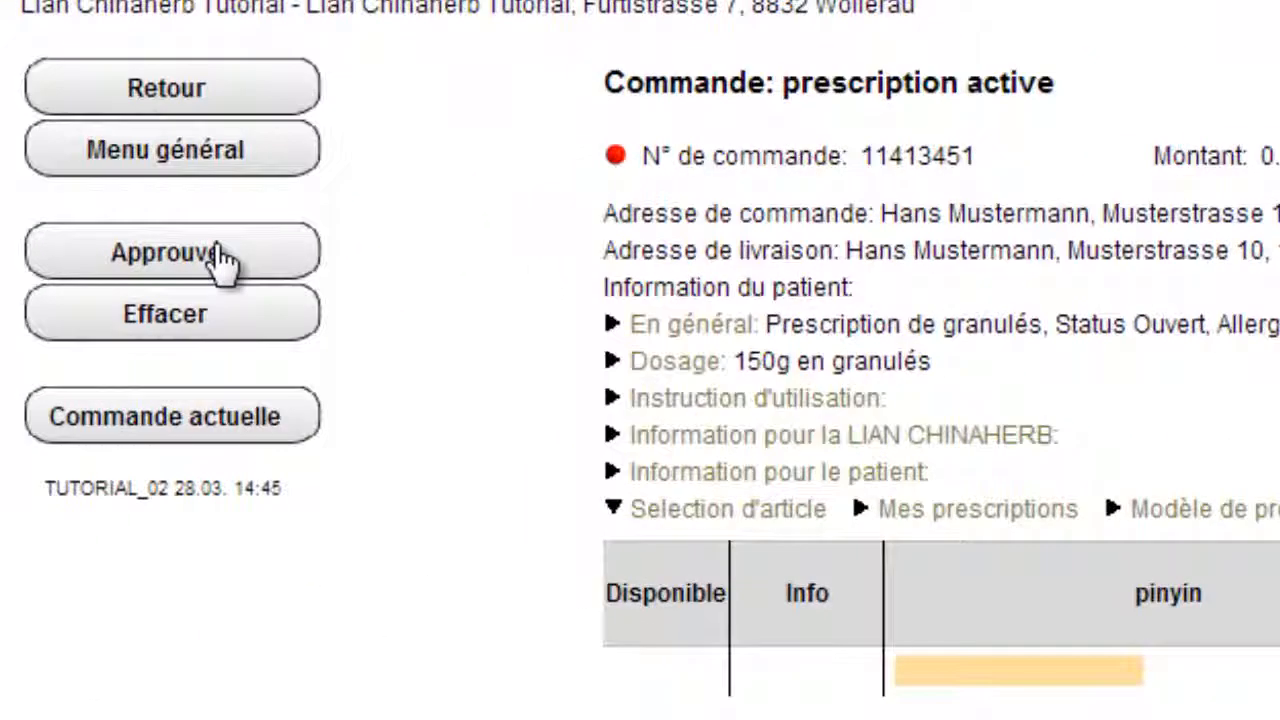
pyautogui.click(222, 258)
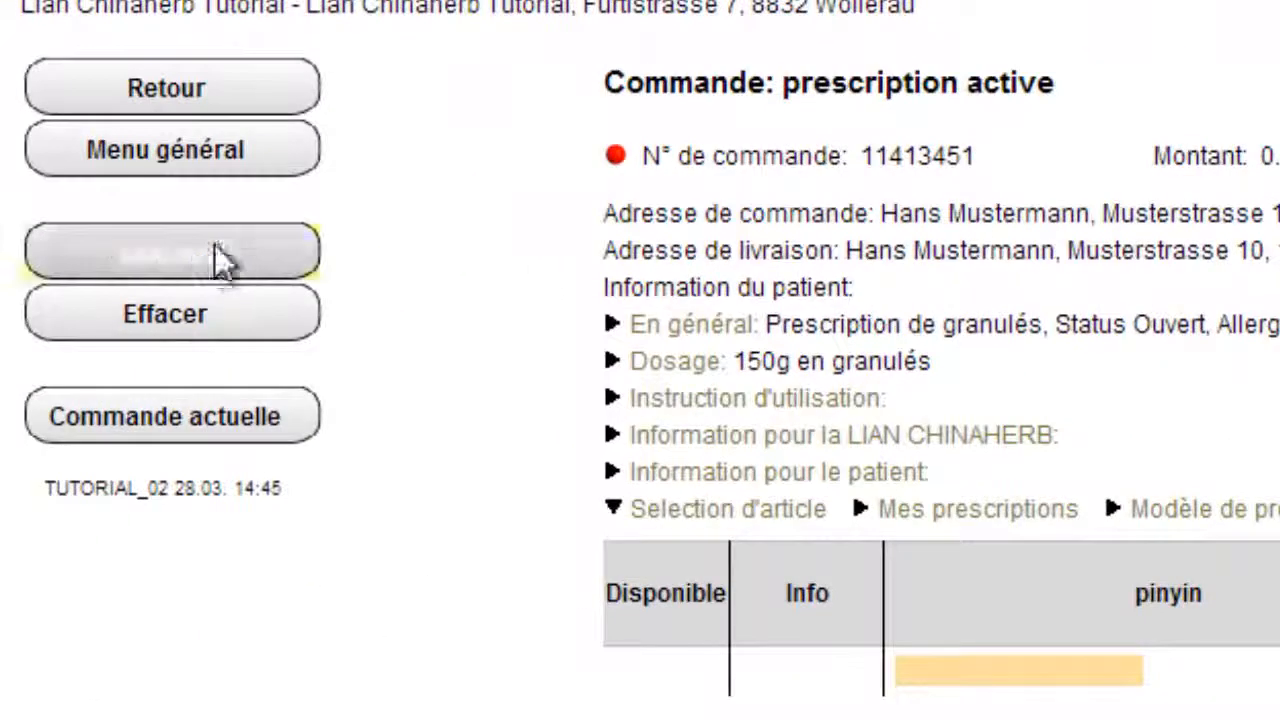